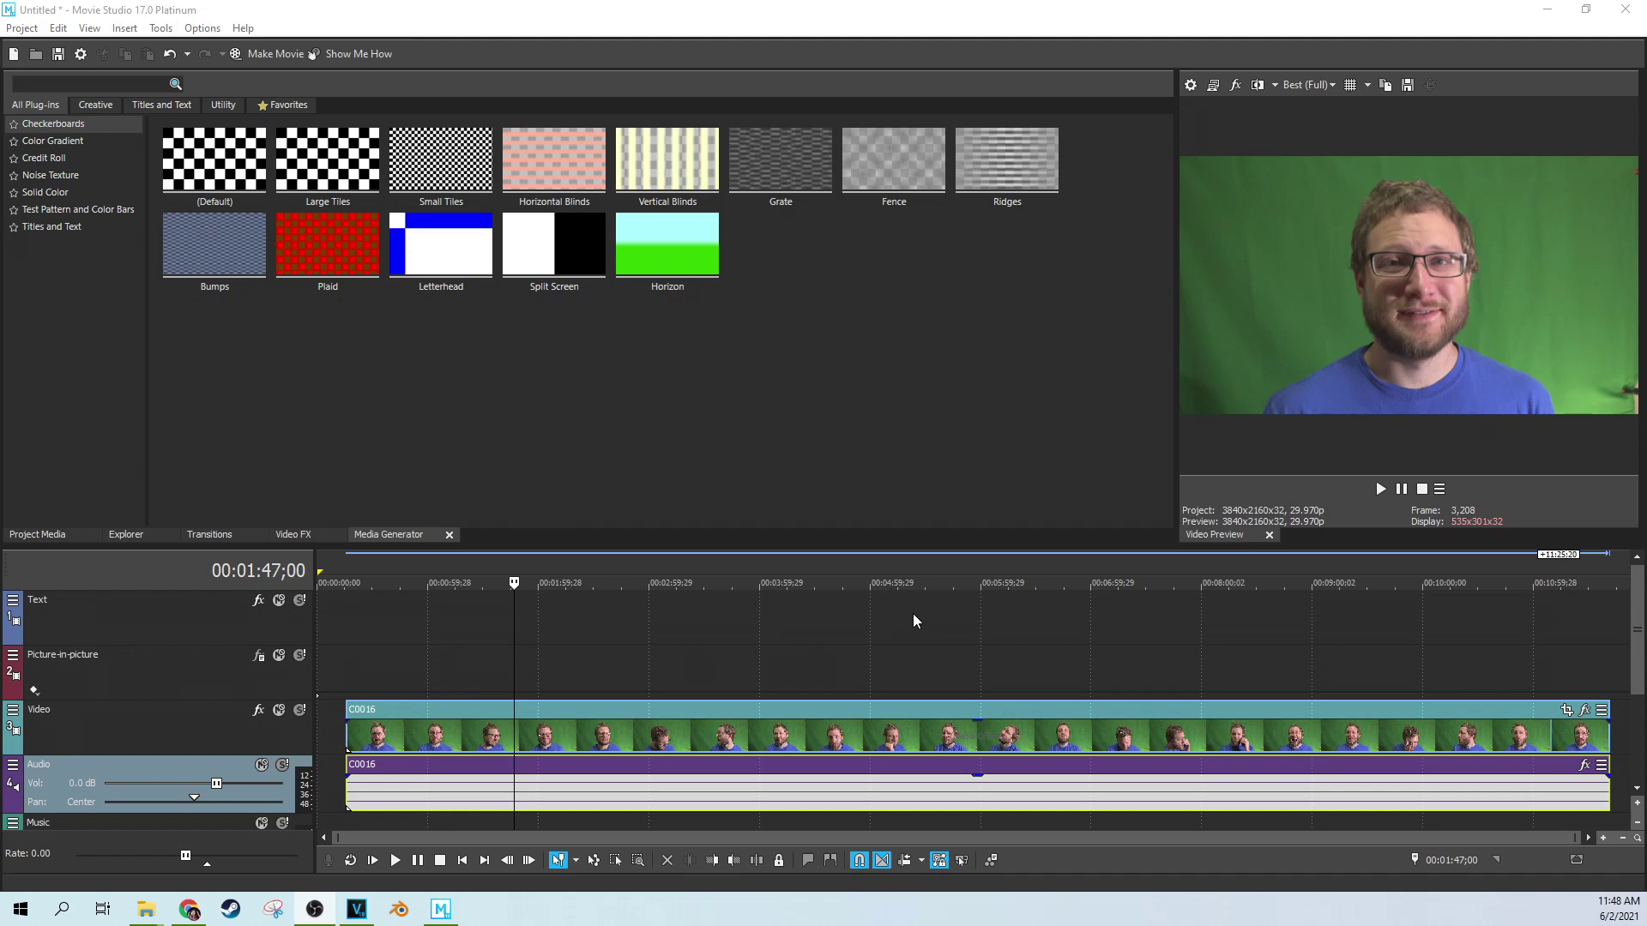
Select clip C0016, preview it at several points, and park the playhead at 00:02:26;03.
click(592, 728)
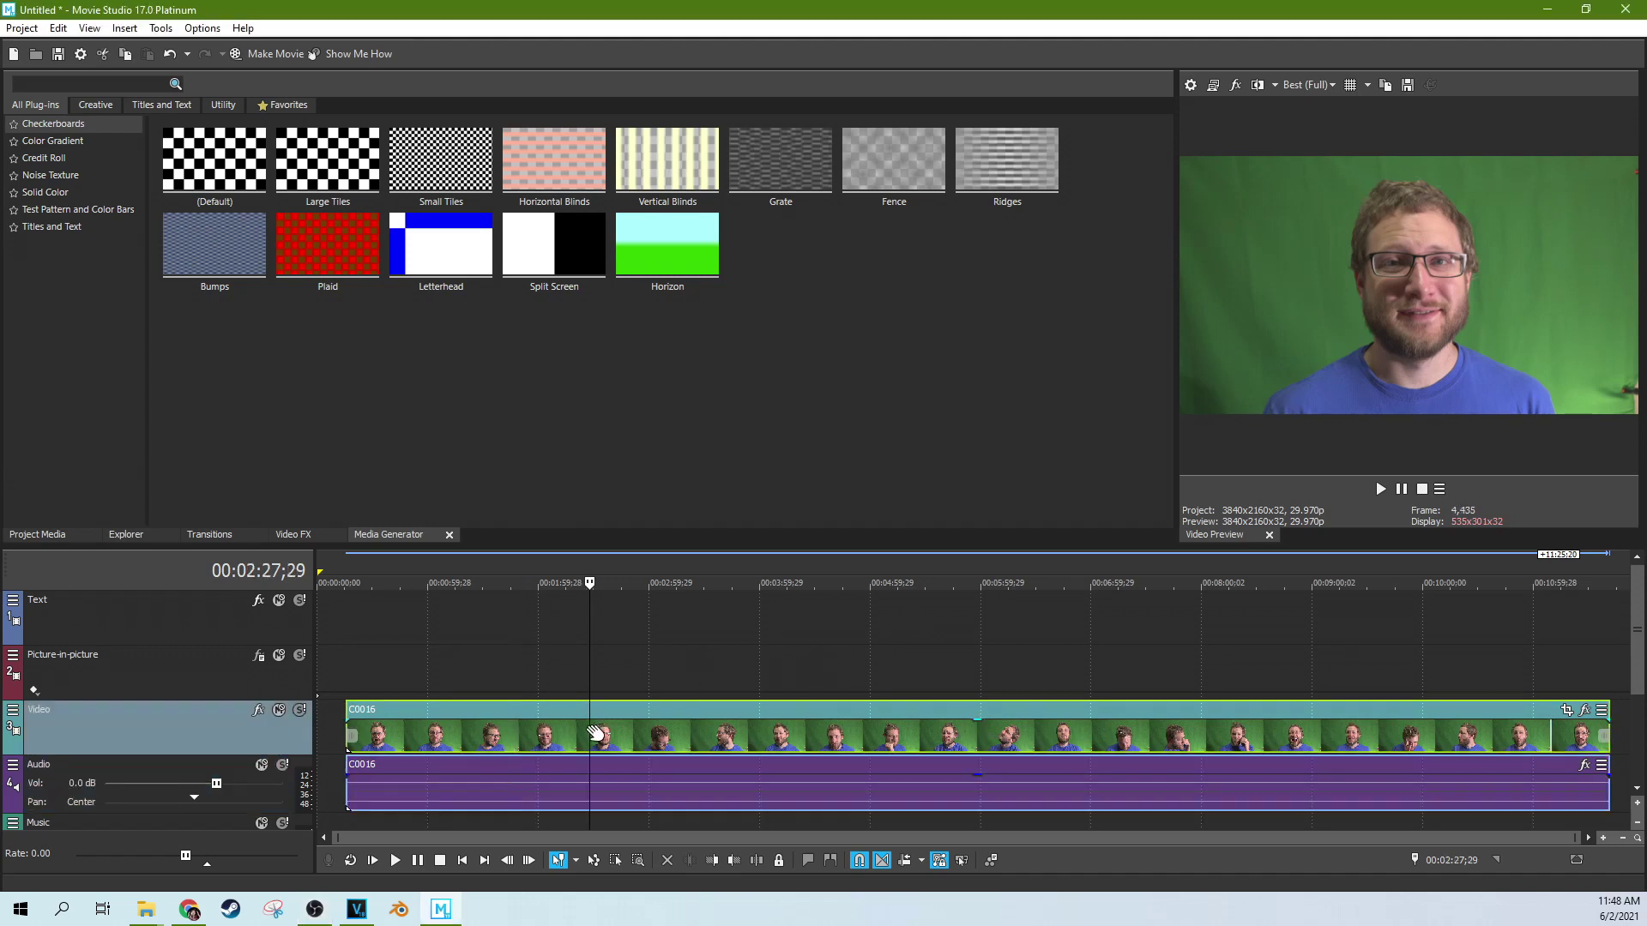
click(877, 743)
click(1106, 739)
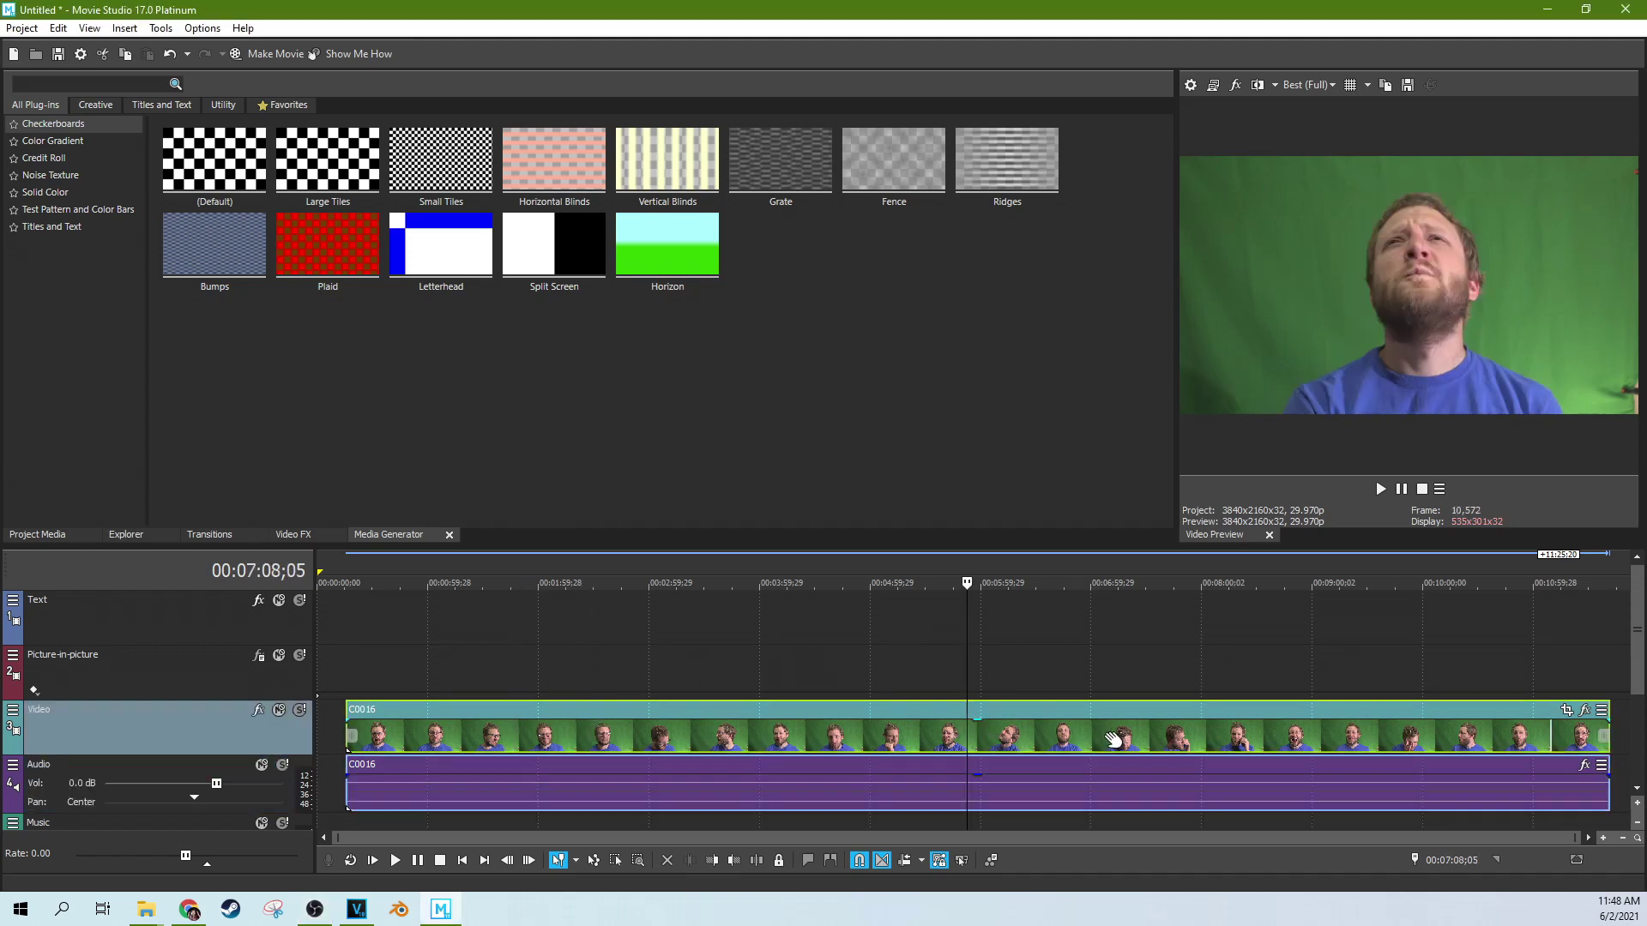
click(1262, 741)
click(1344, 737)
click(1450, 740)
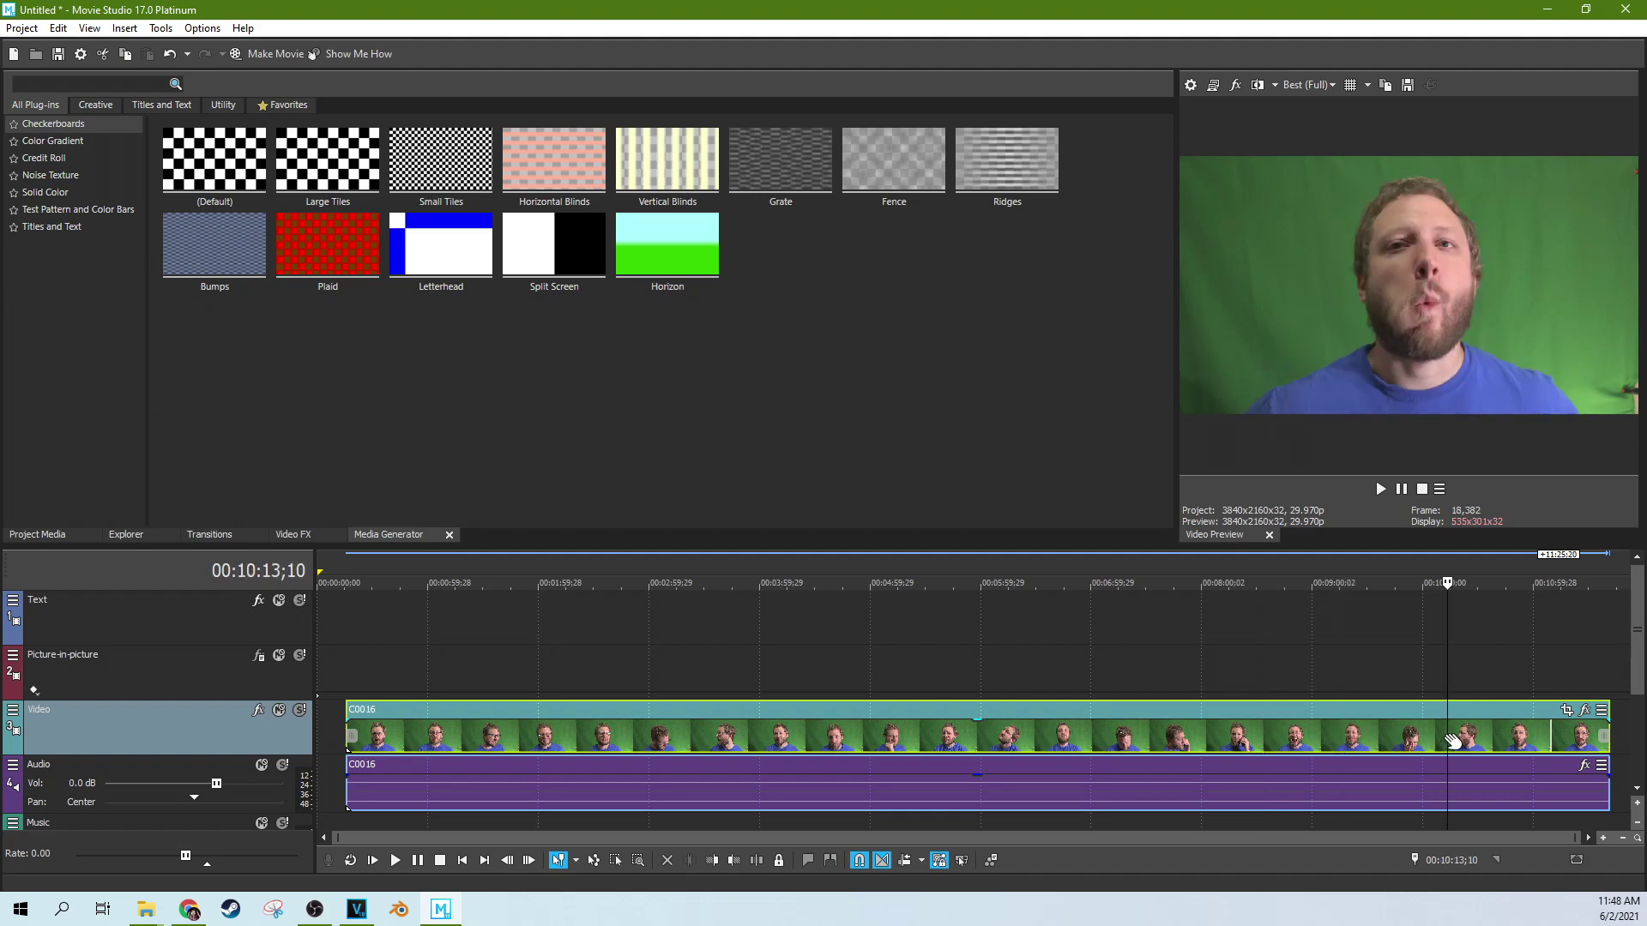
click(665, 736)
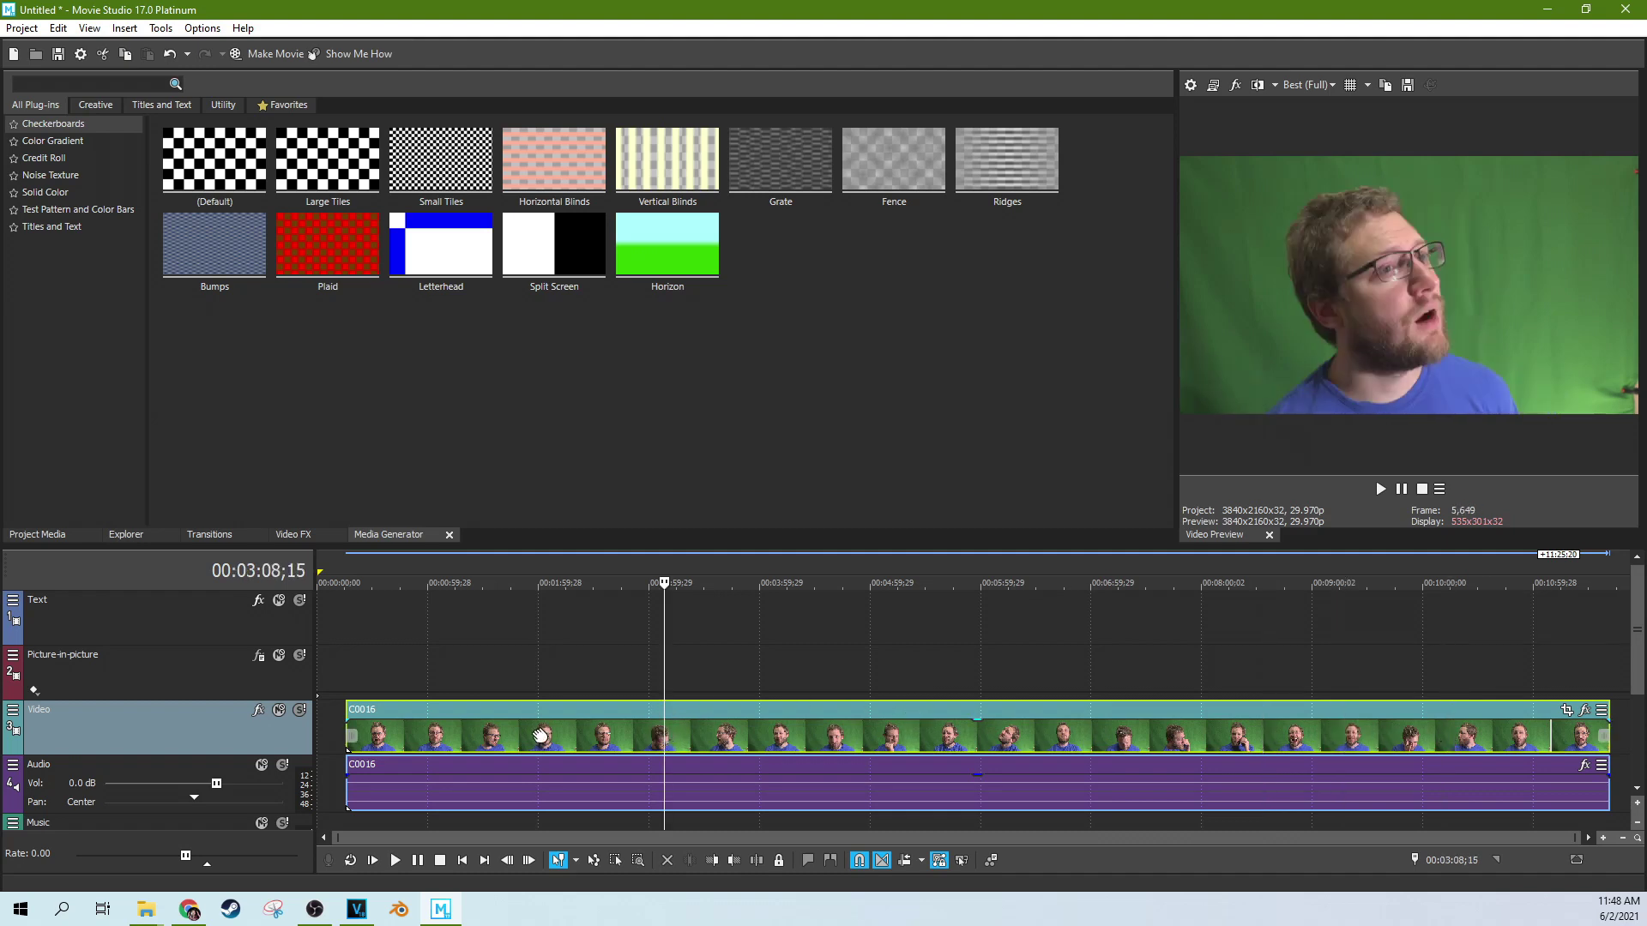
click(537, 737)
click(485, 738)
click(617, 743)
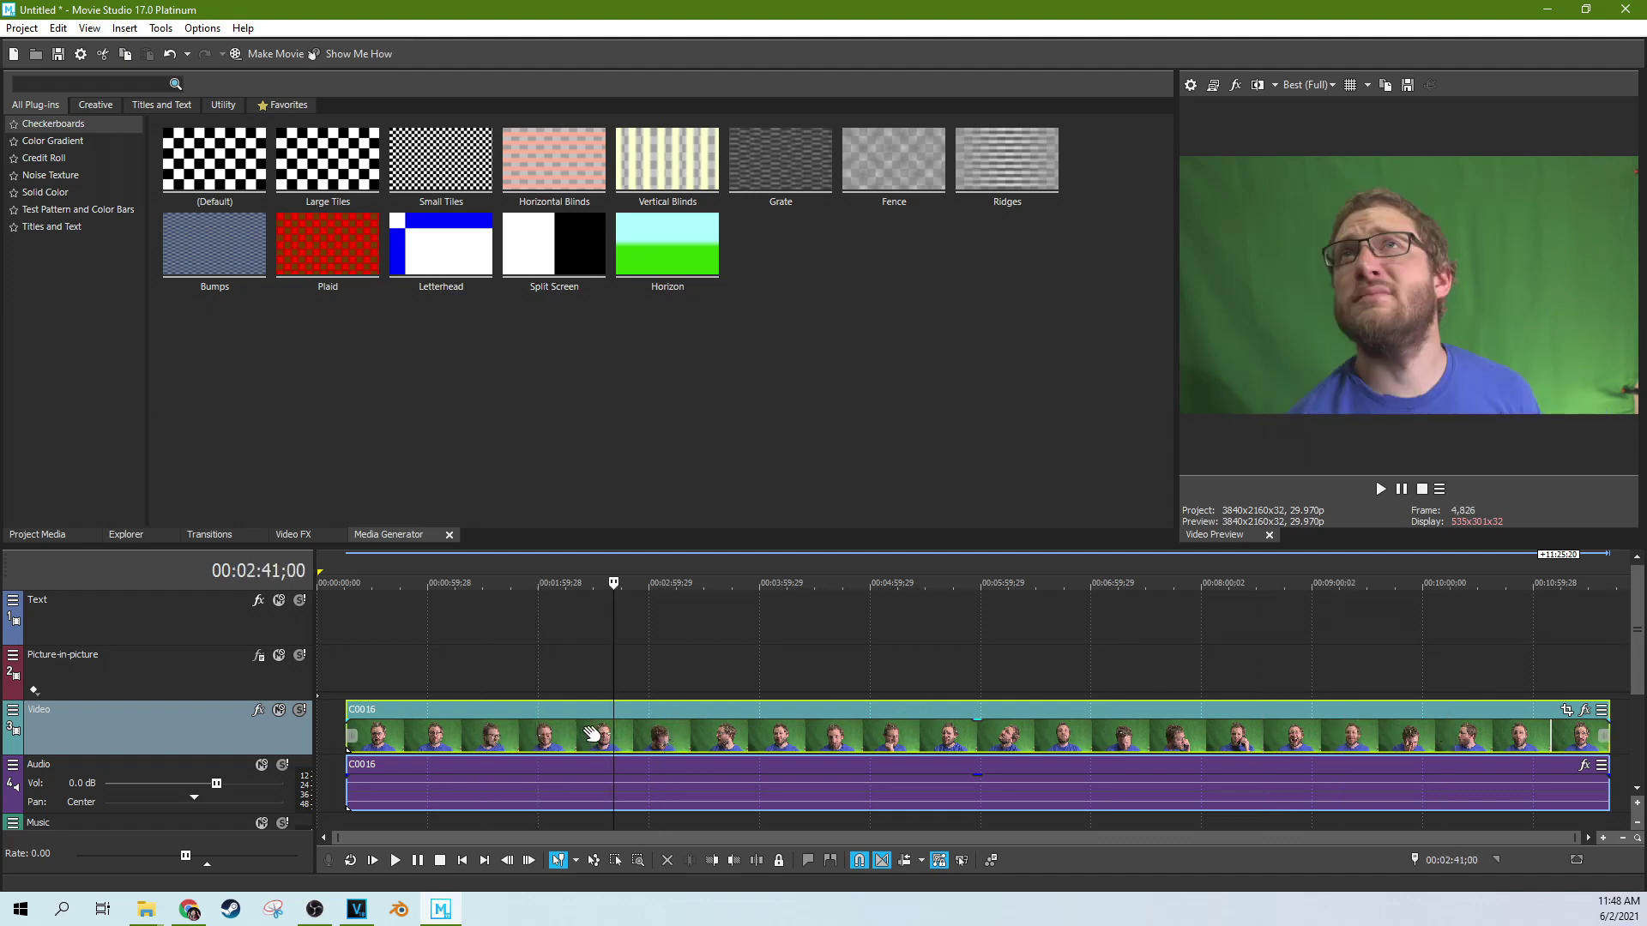
click(586, 736)
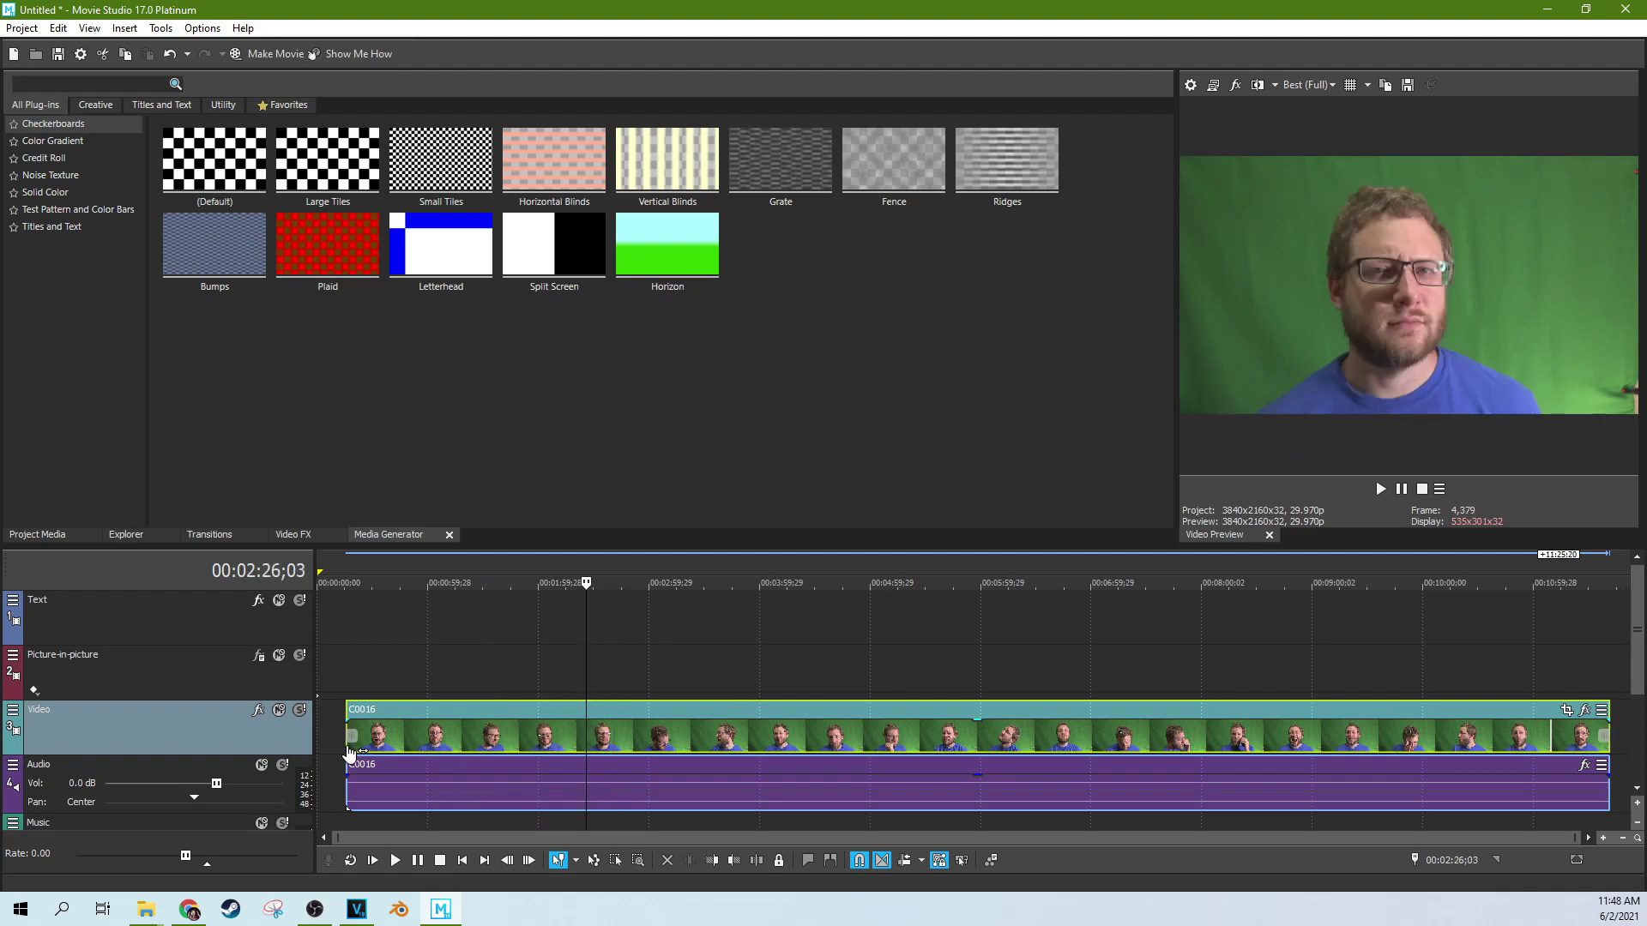
Trim the clip's start later, split it at the playhead, and delete the right part.
drag(353, 730, 532, 729)
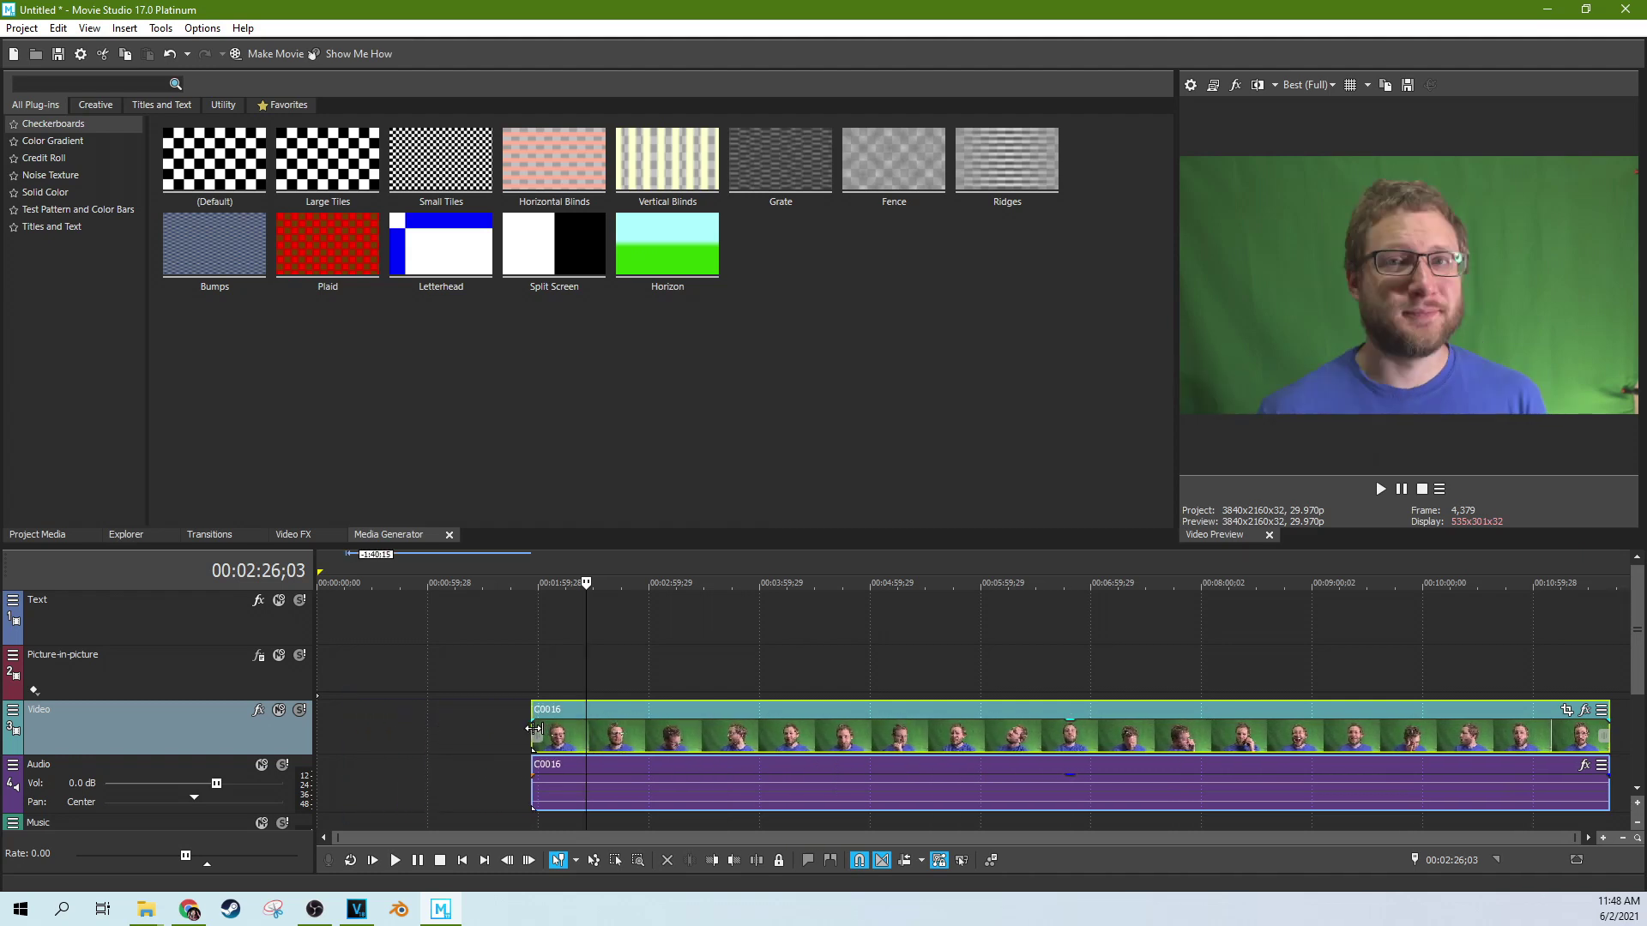
click(594, 736)
key(s)
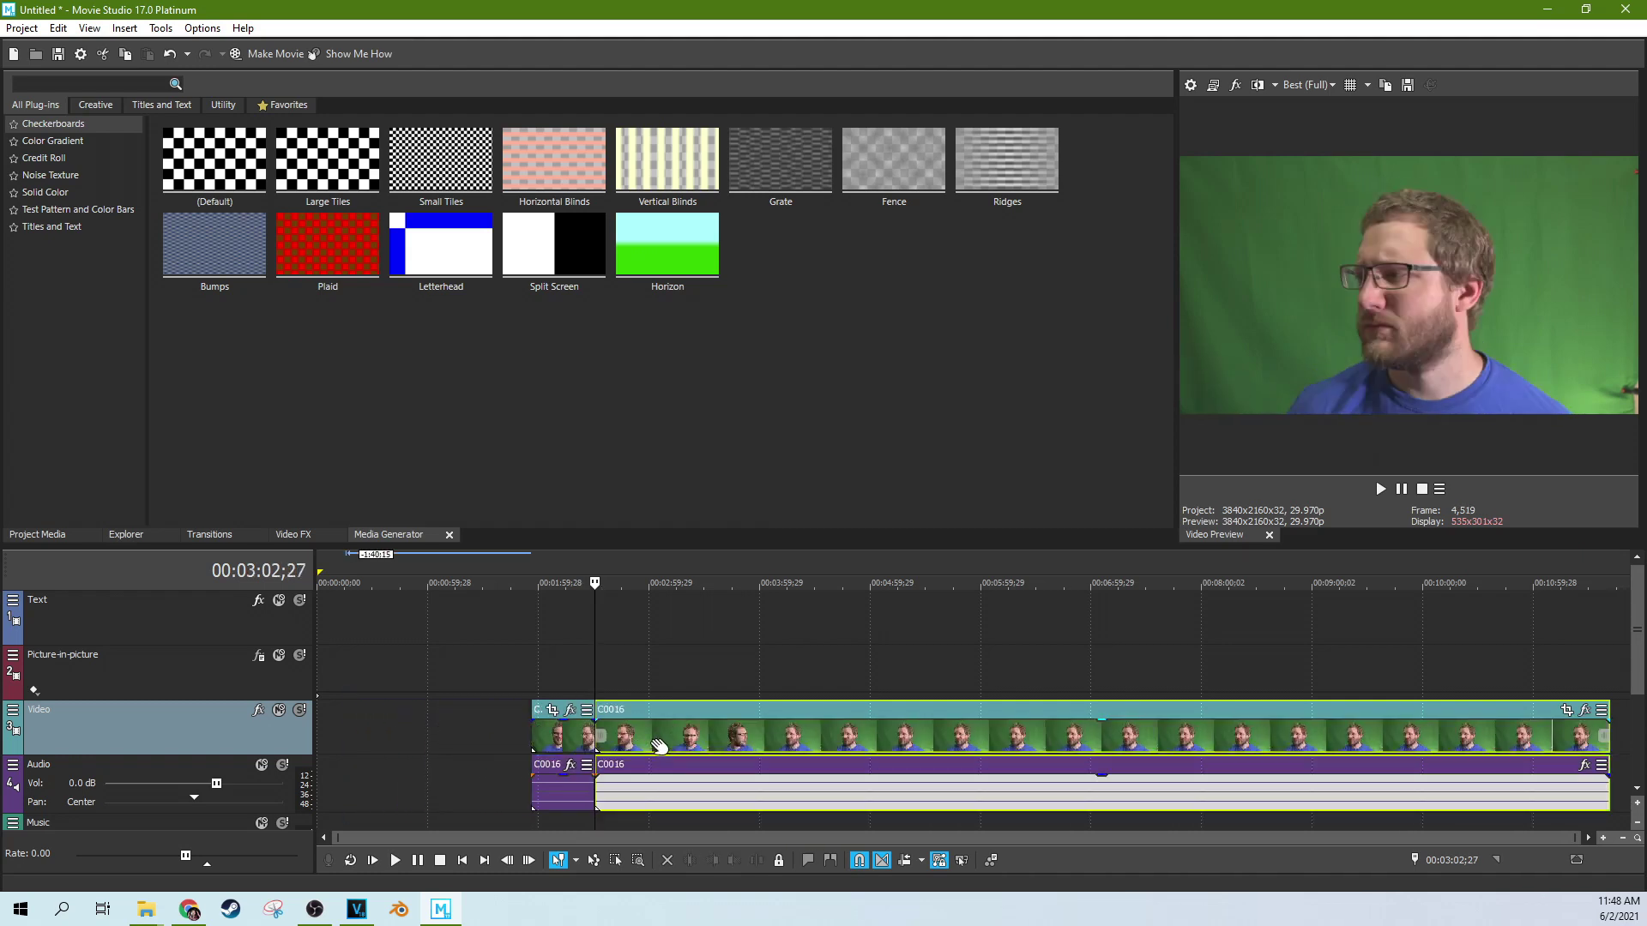
click(655, 743)
key(Delete)
click(562, 742)
Trim the clip's start to 00:02:03;15 and slide the shortened clip earlier on the timeline.
scroll(600, 744, up, 5)
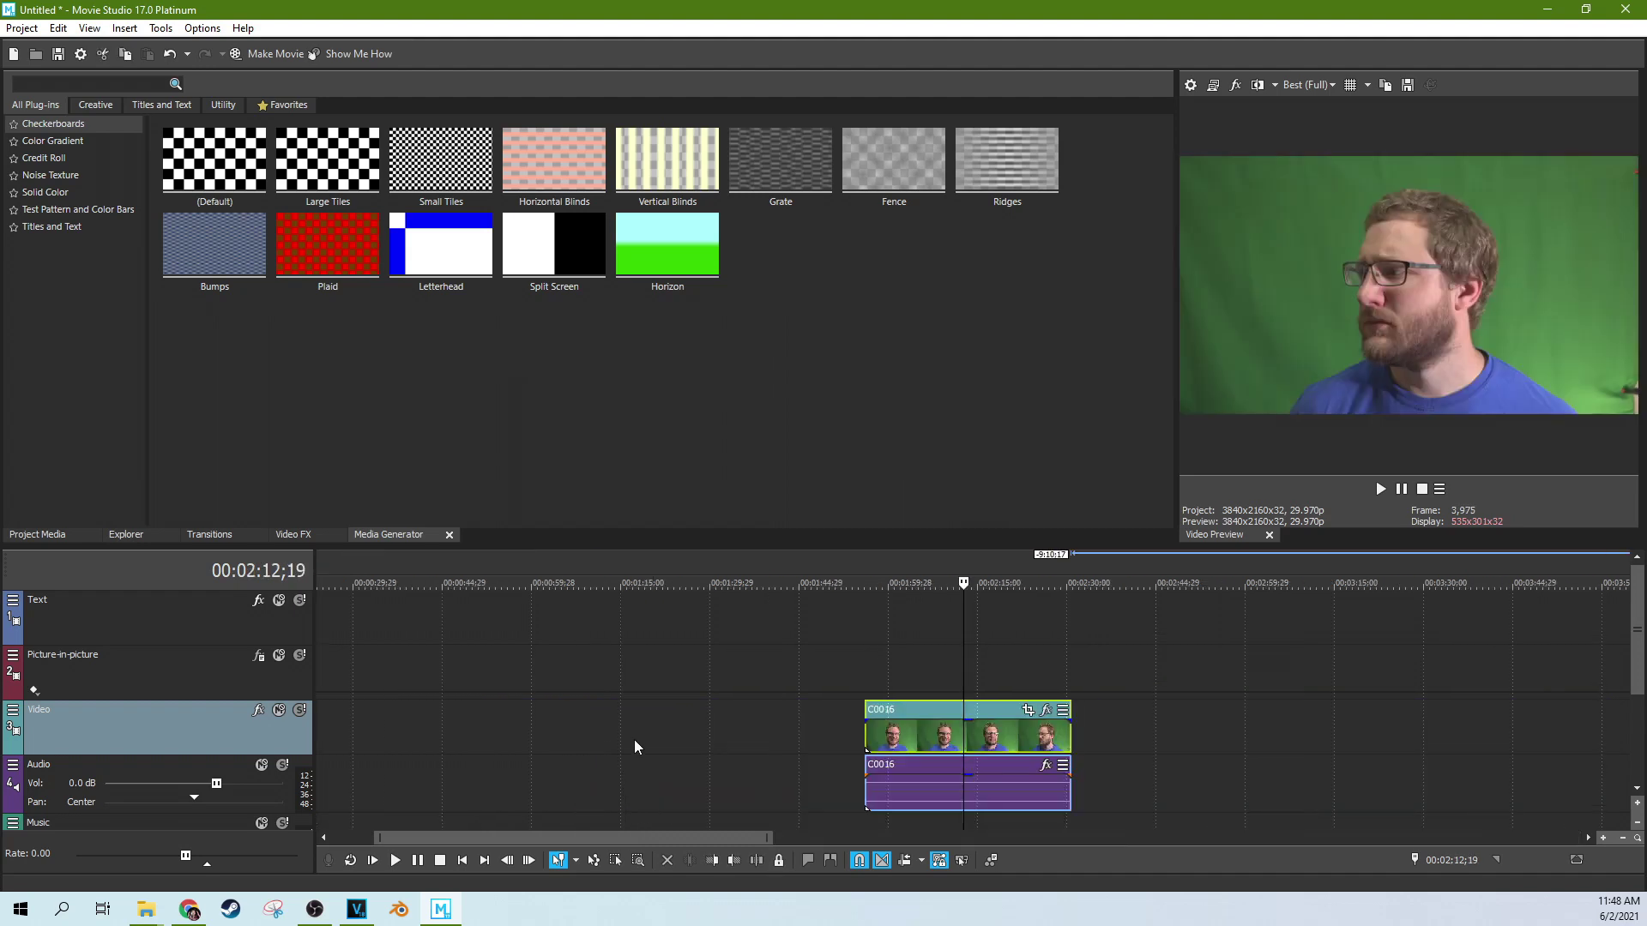
click(921, 610)
click(933, 605)
click(961, 606)
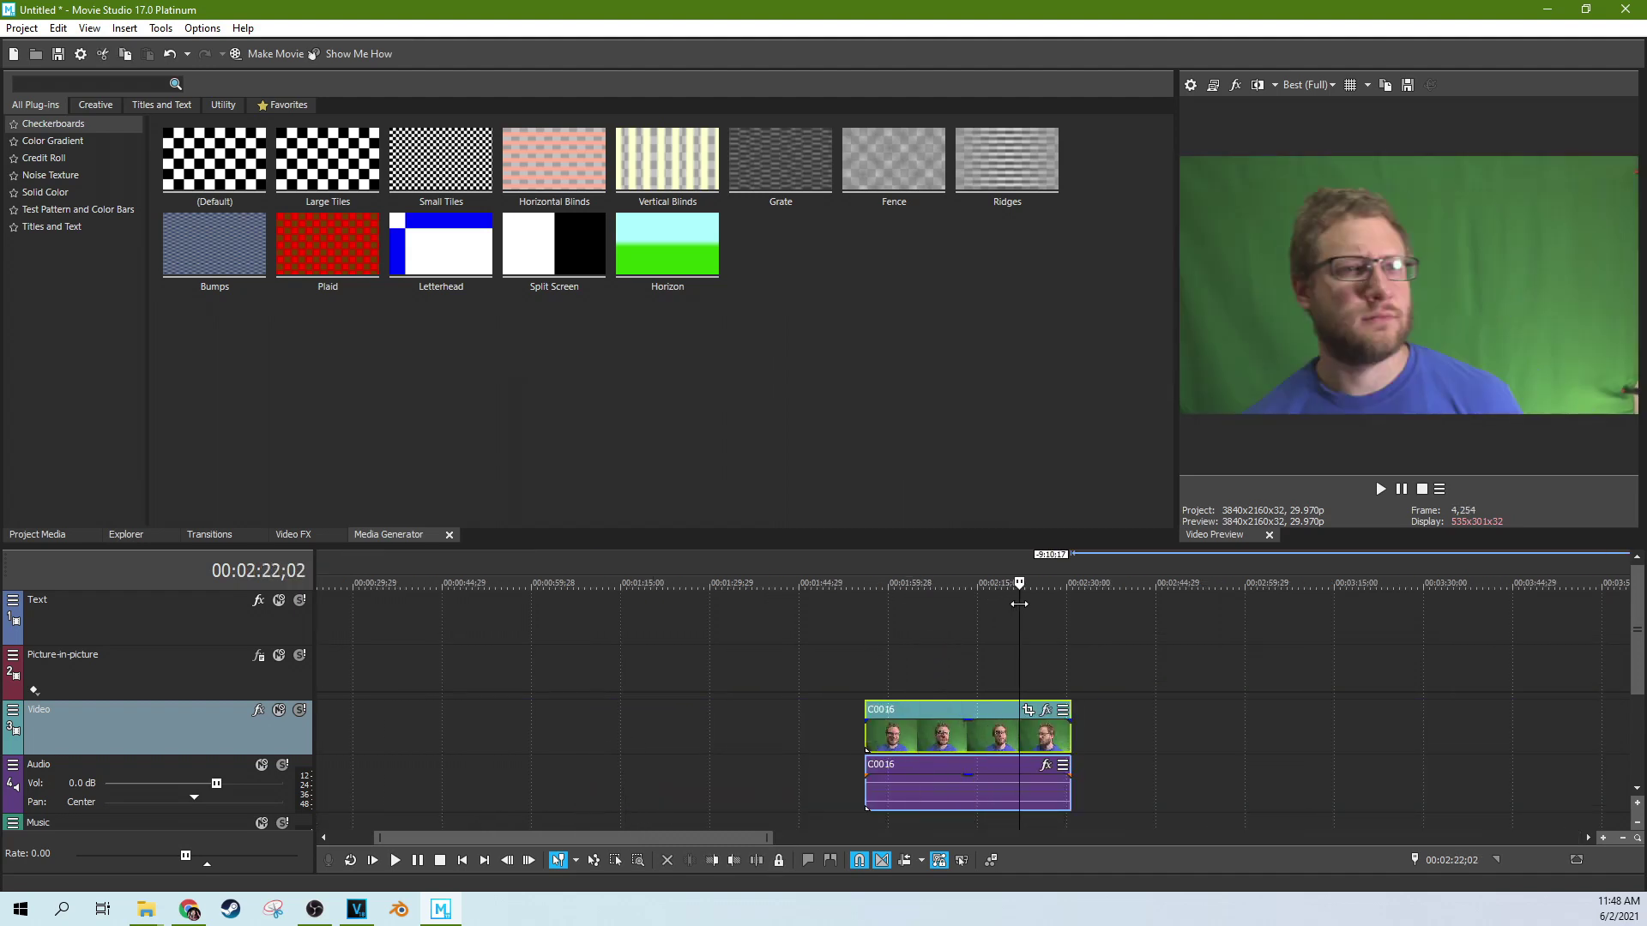
click(969, 605)
click(916, 607)
click(902, 609)
drag(903, 609, 888, 615)
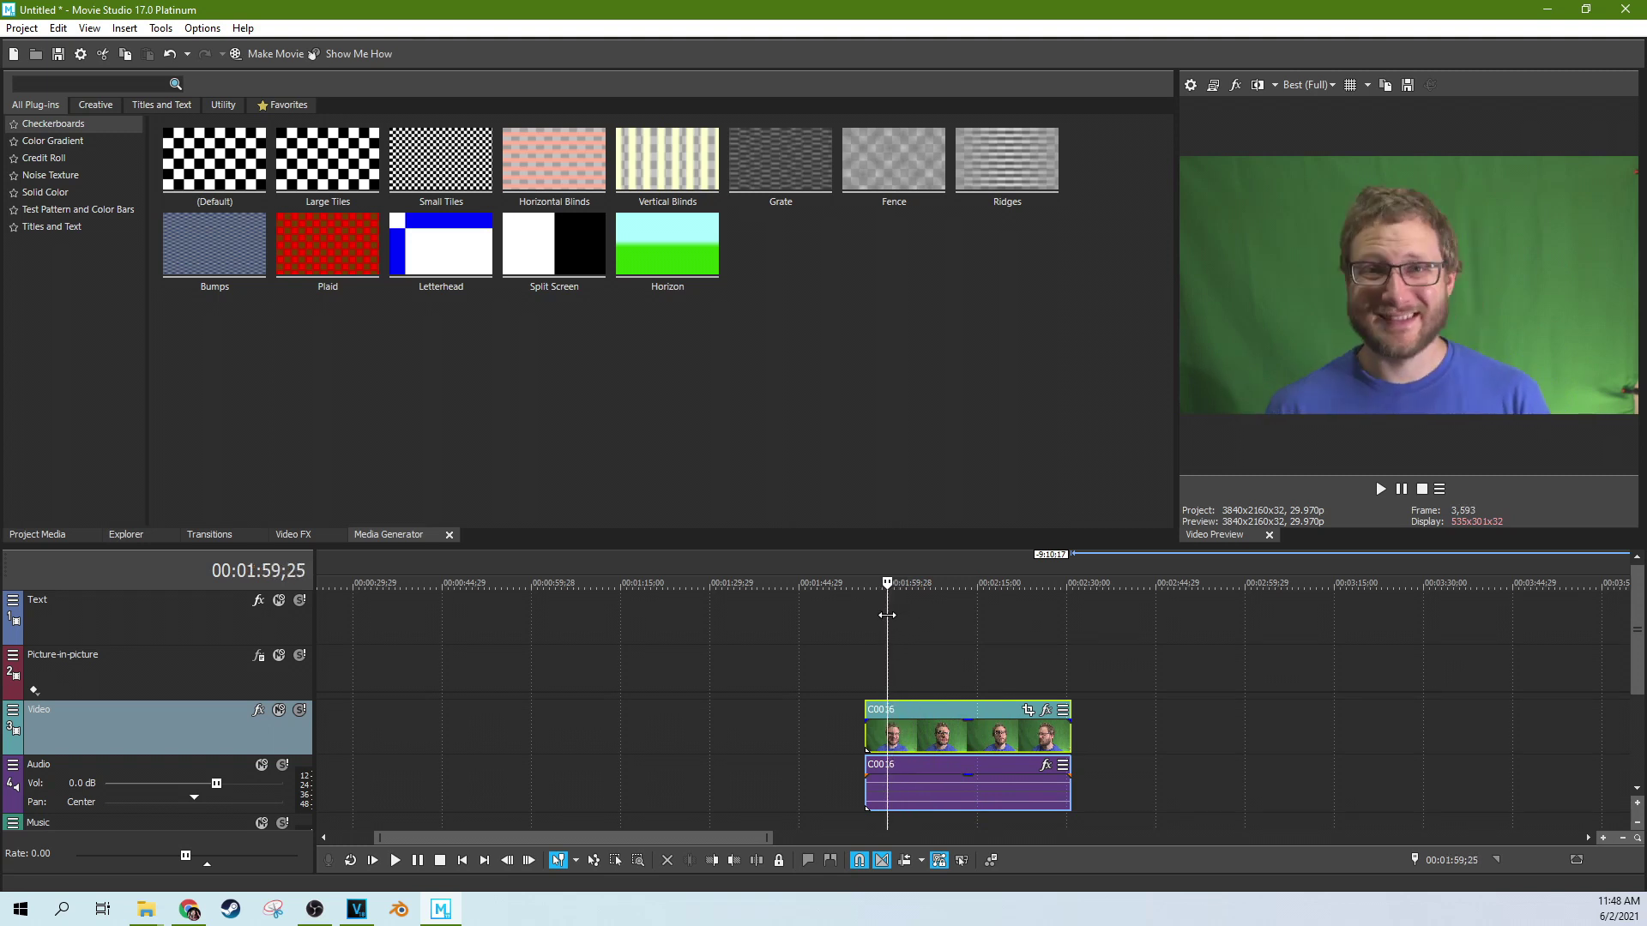
click(908, 611)
drag(865, 744, 612, 710)
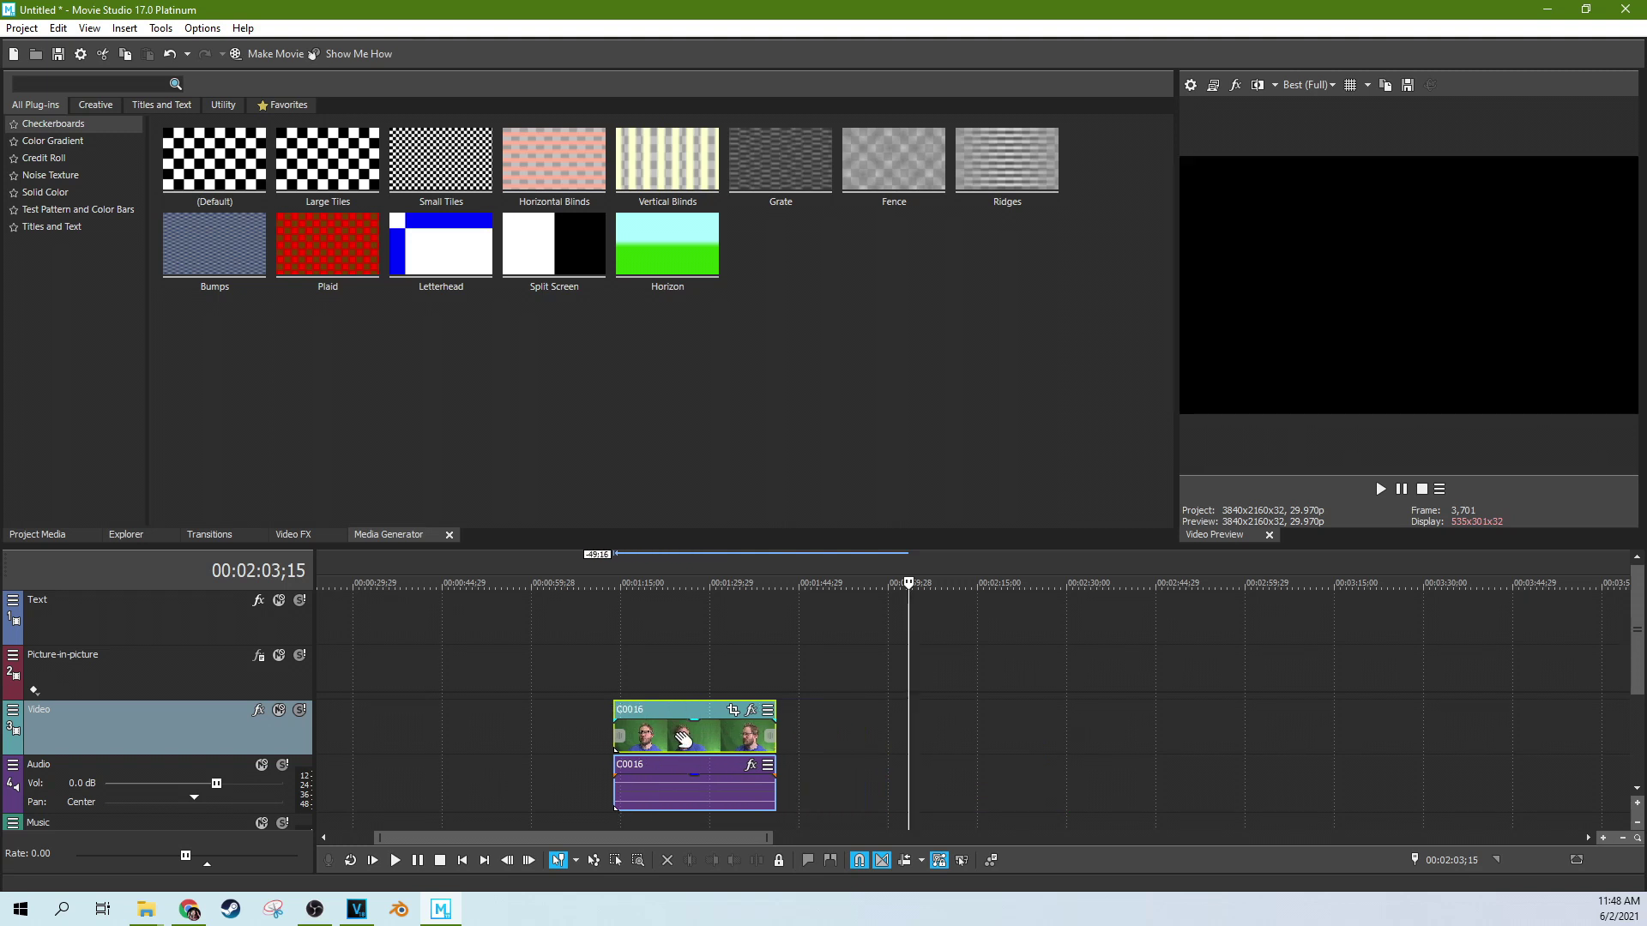
click(679, 733)
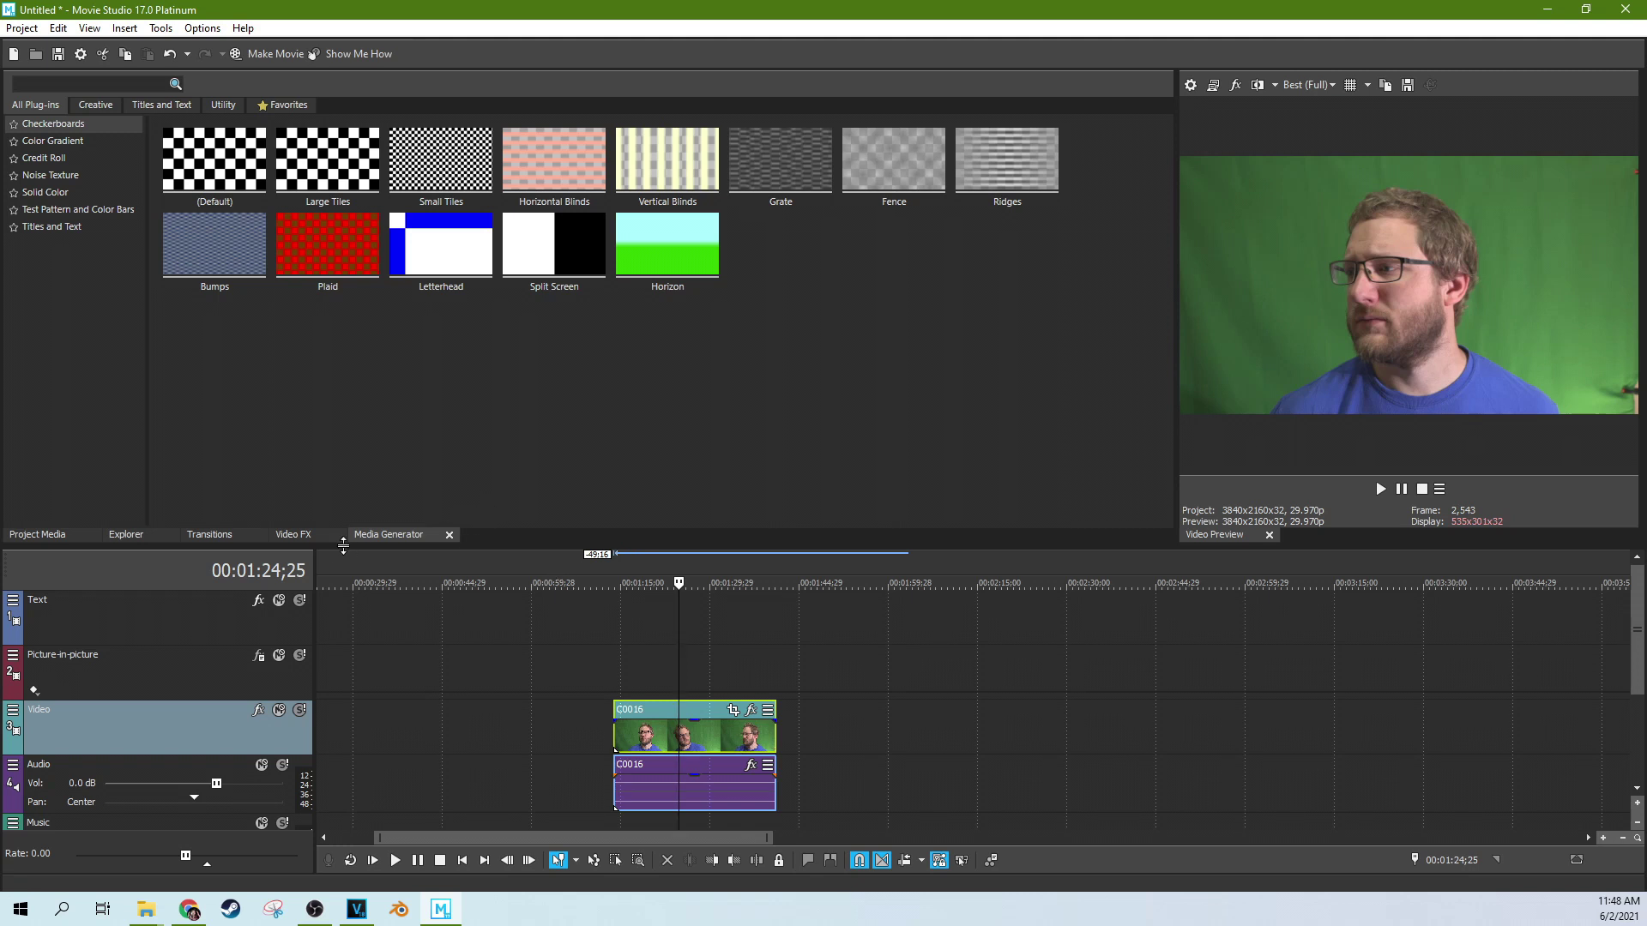
click(287, 535)
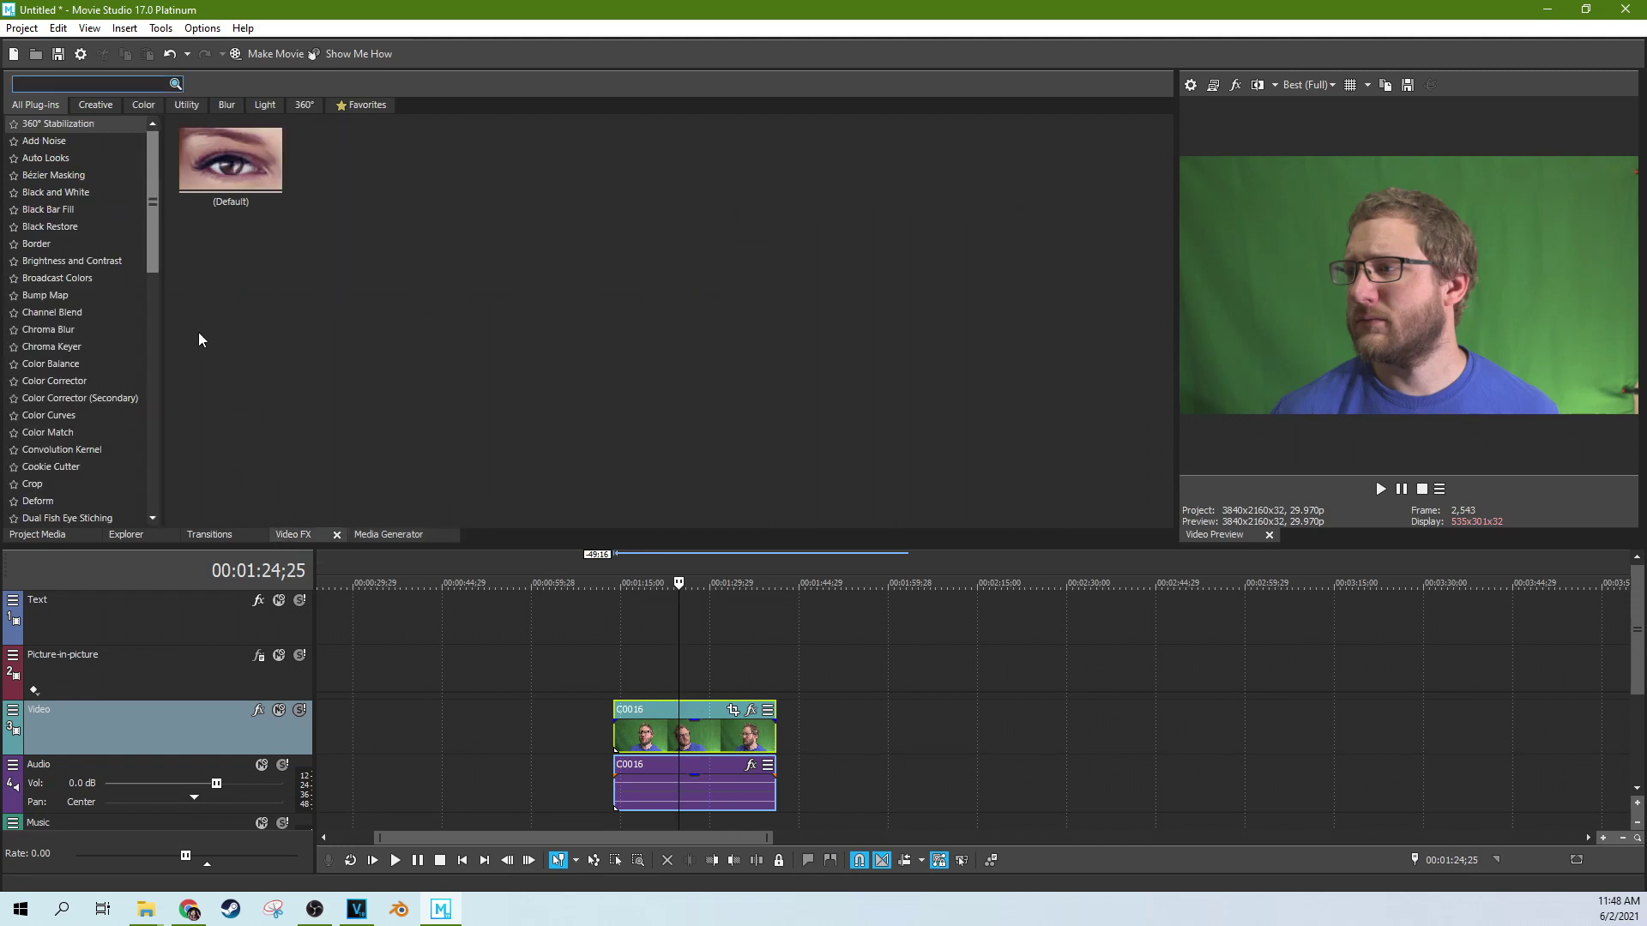
Apply the Default Color Corrector (Secondary) preset to clip C0016 and enlarge its settings window.
text(sec)
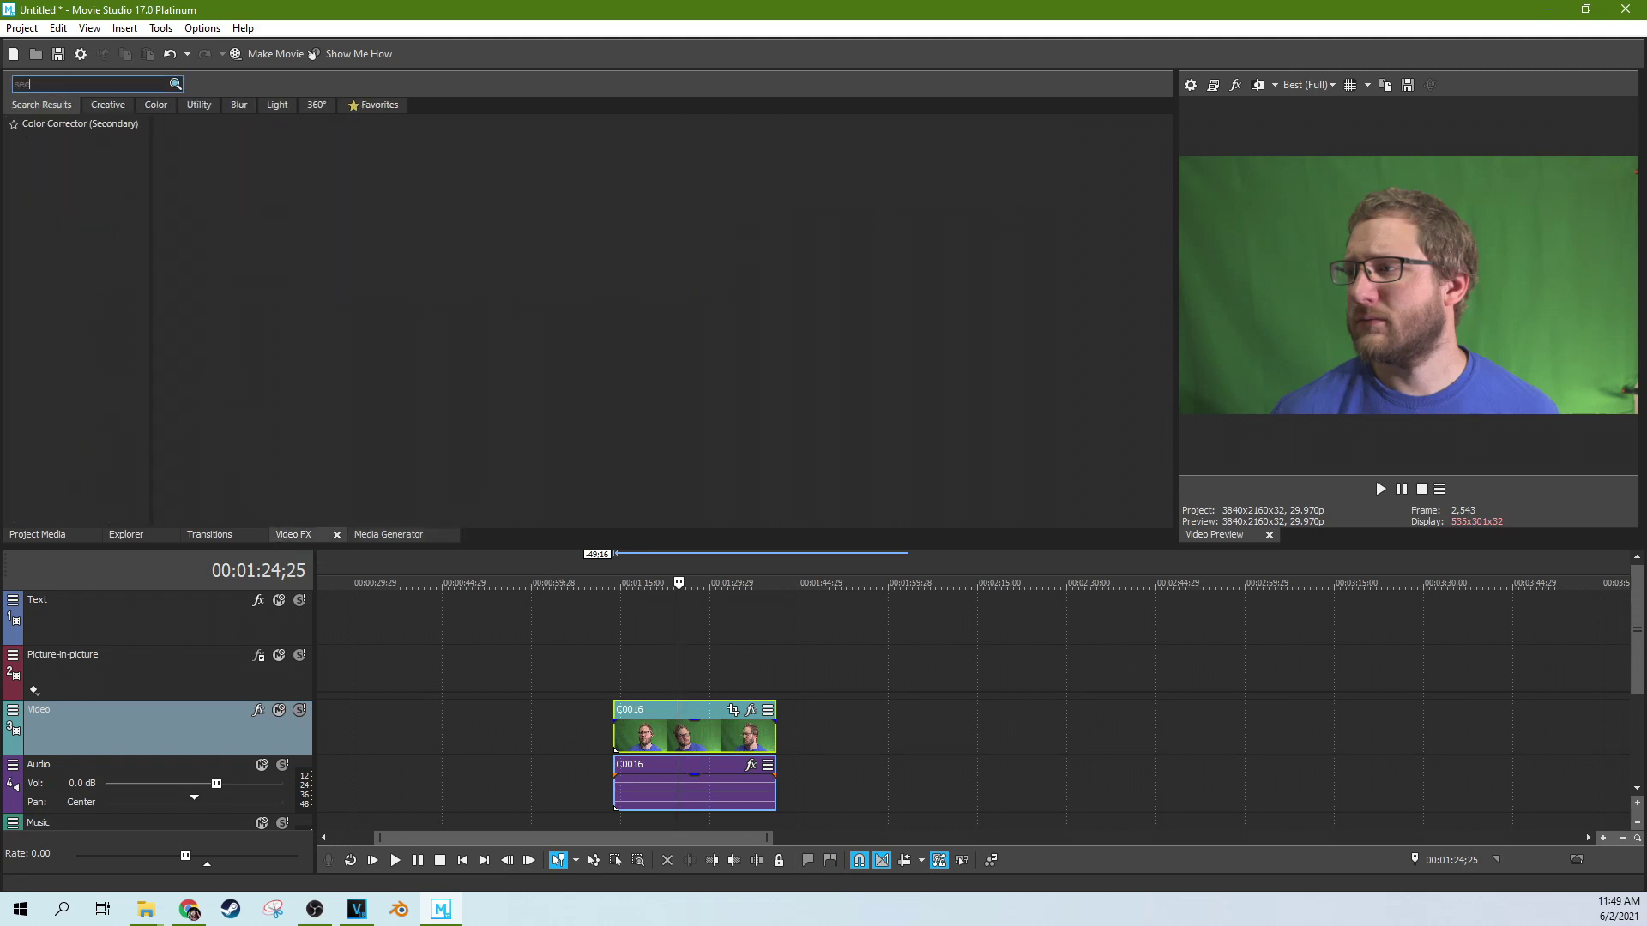
click(107, 123)
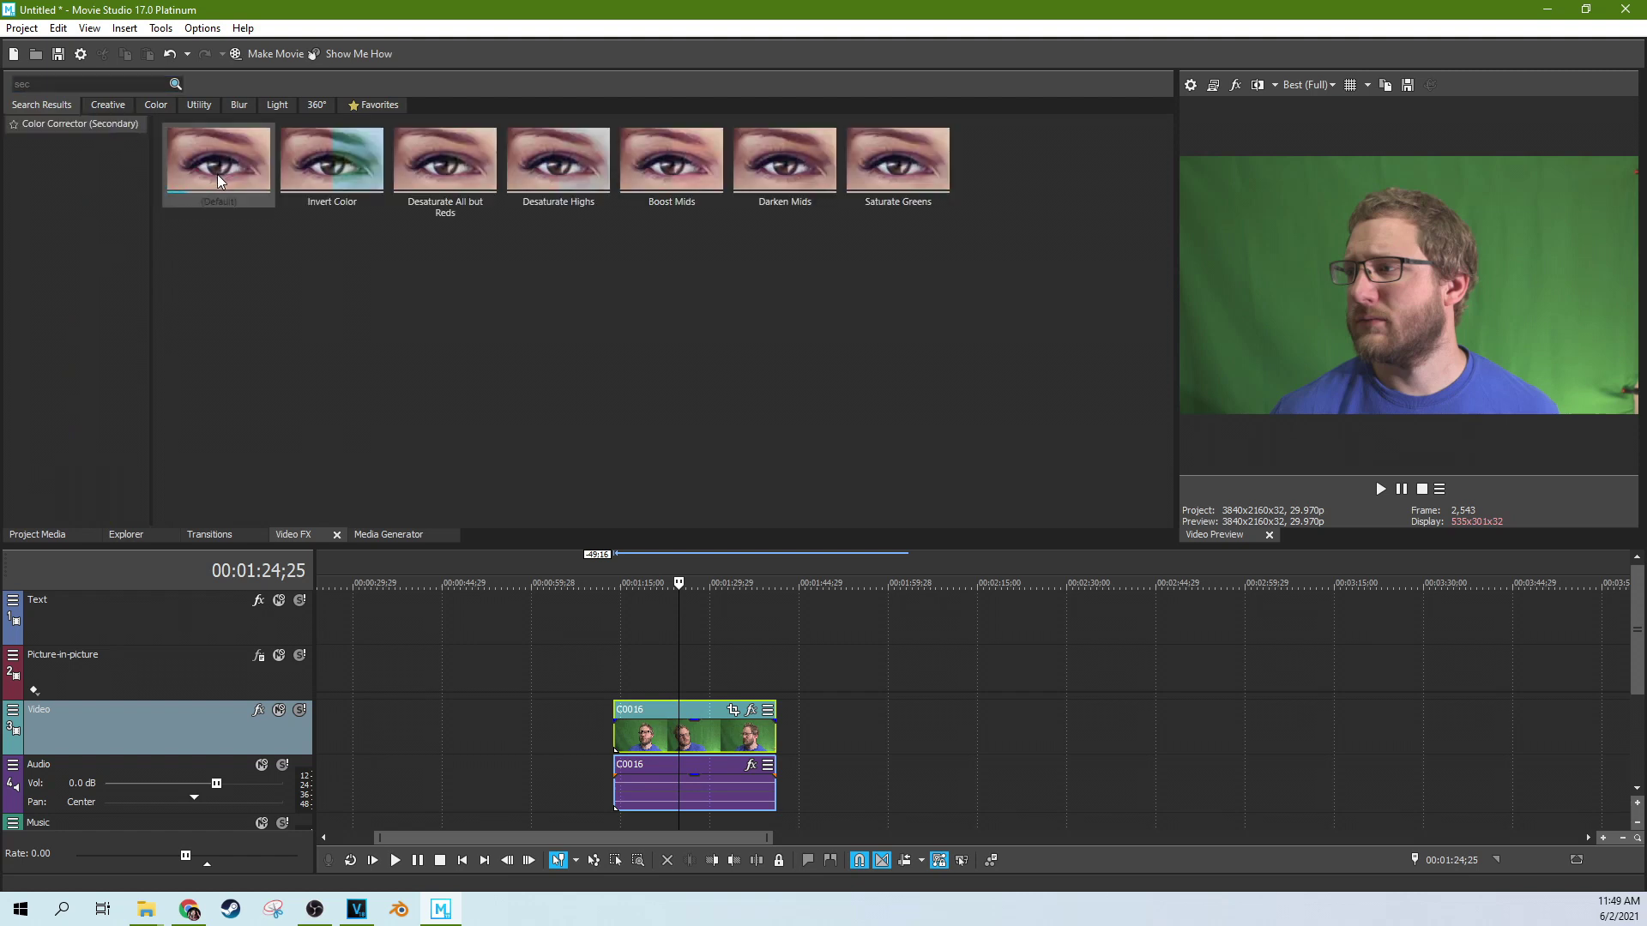
drag(218, 173, 657, 736)
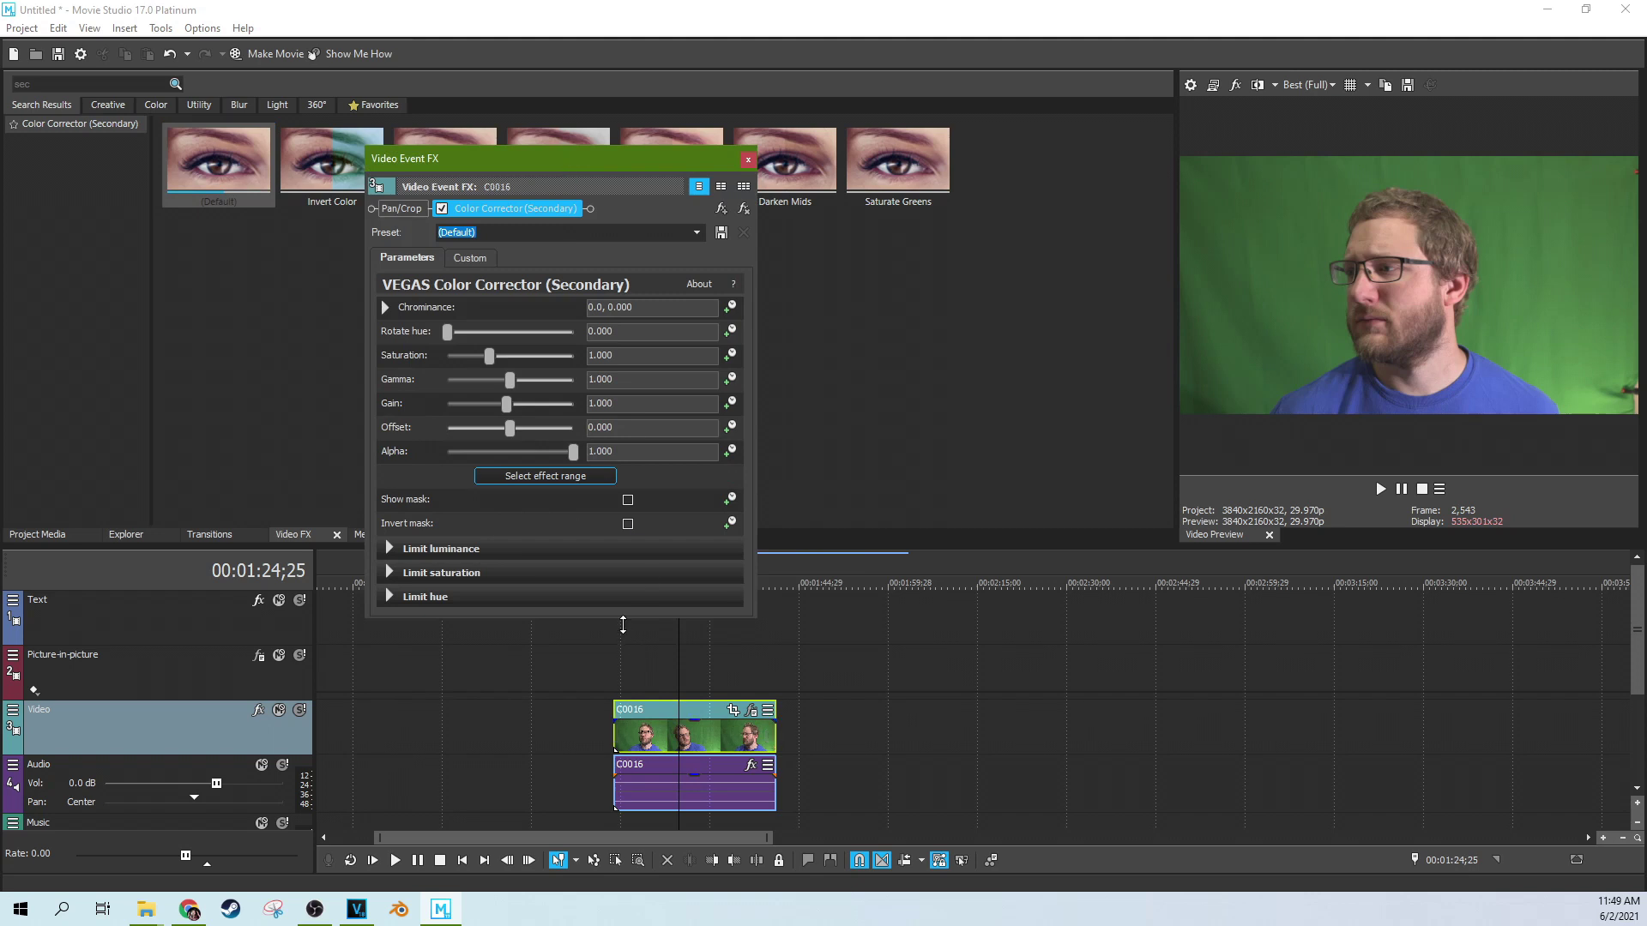
drag(623, 625, 603, 748)
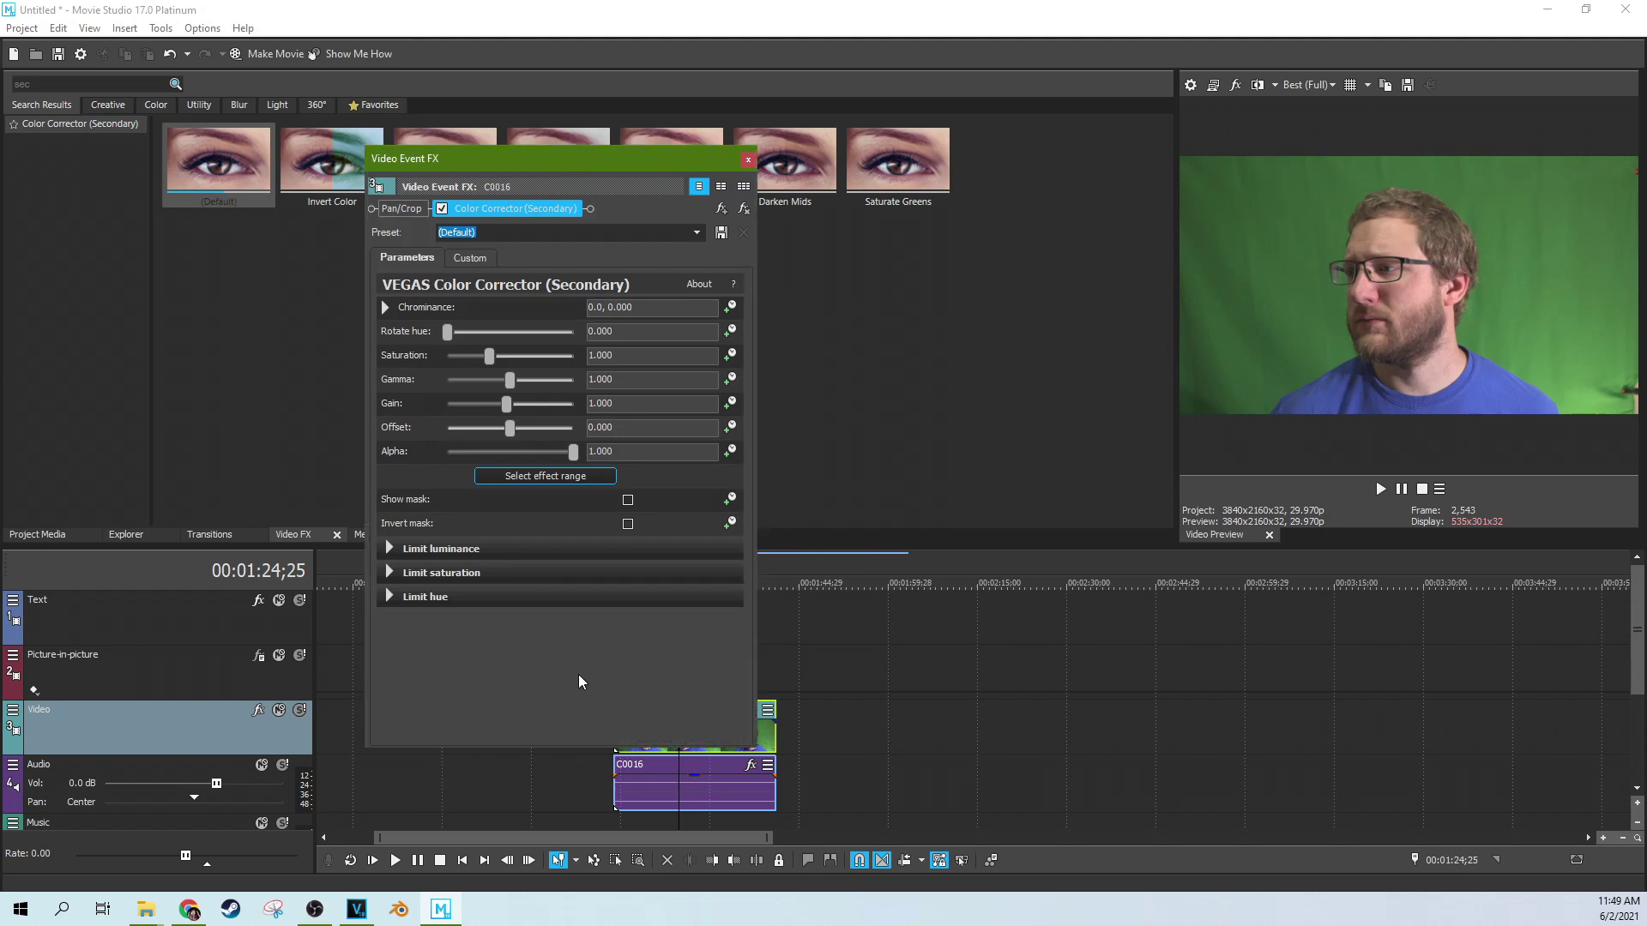
Sample the blue shirt as the effect's colour range and enable Show mask.
click(525, 476)
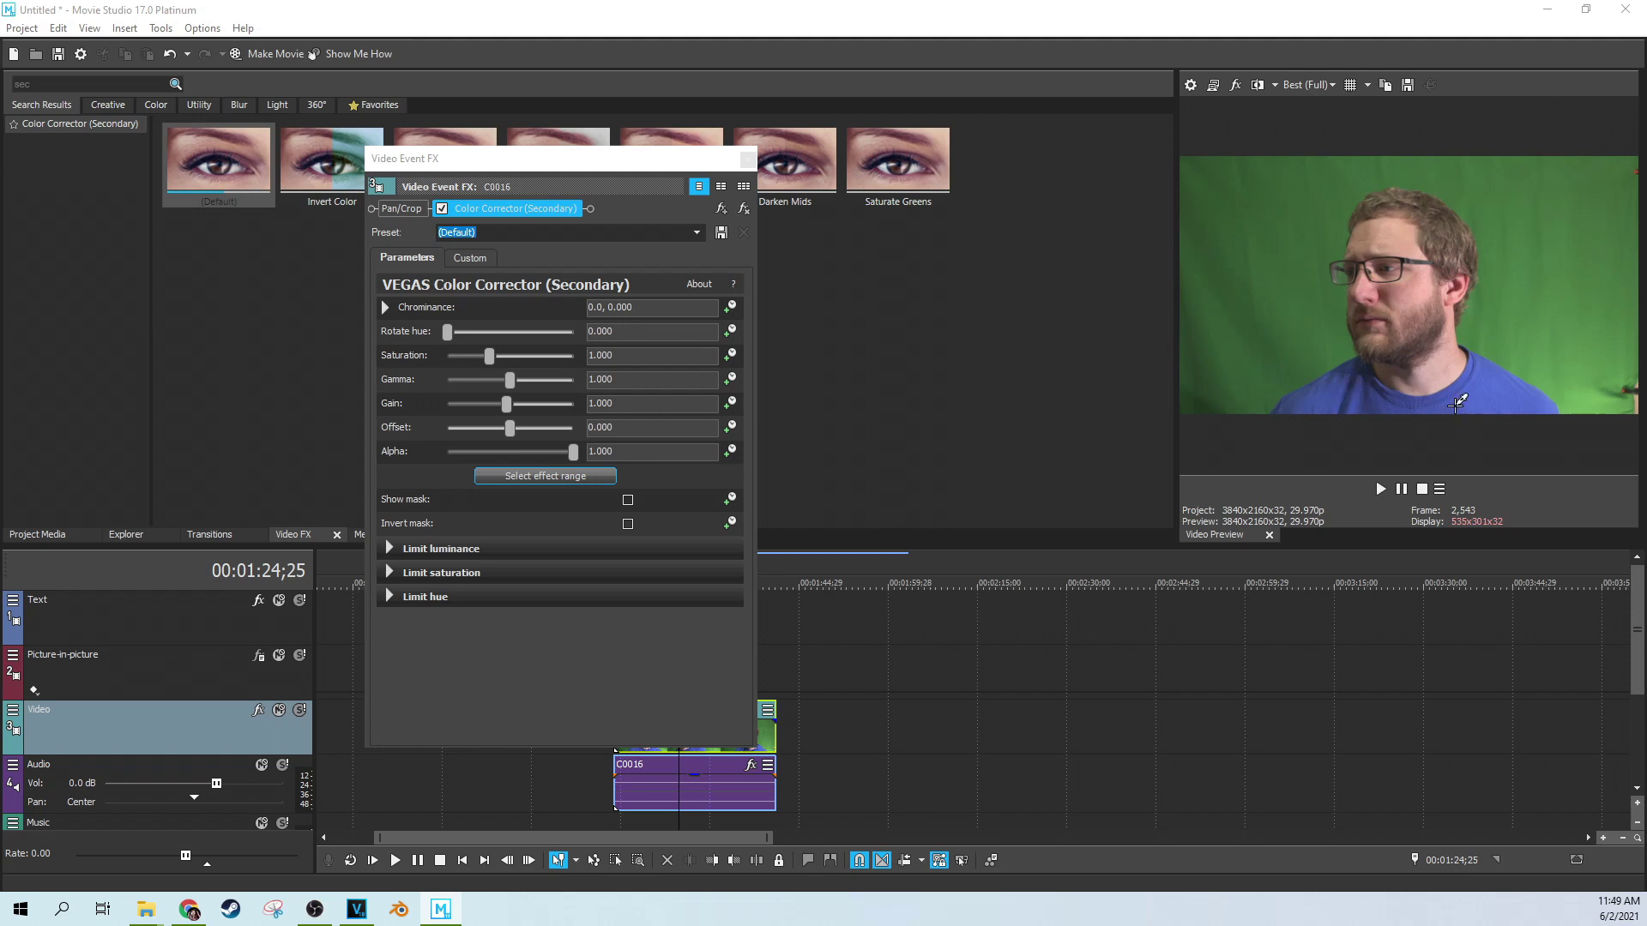
click(1485, 393)
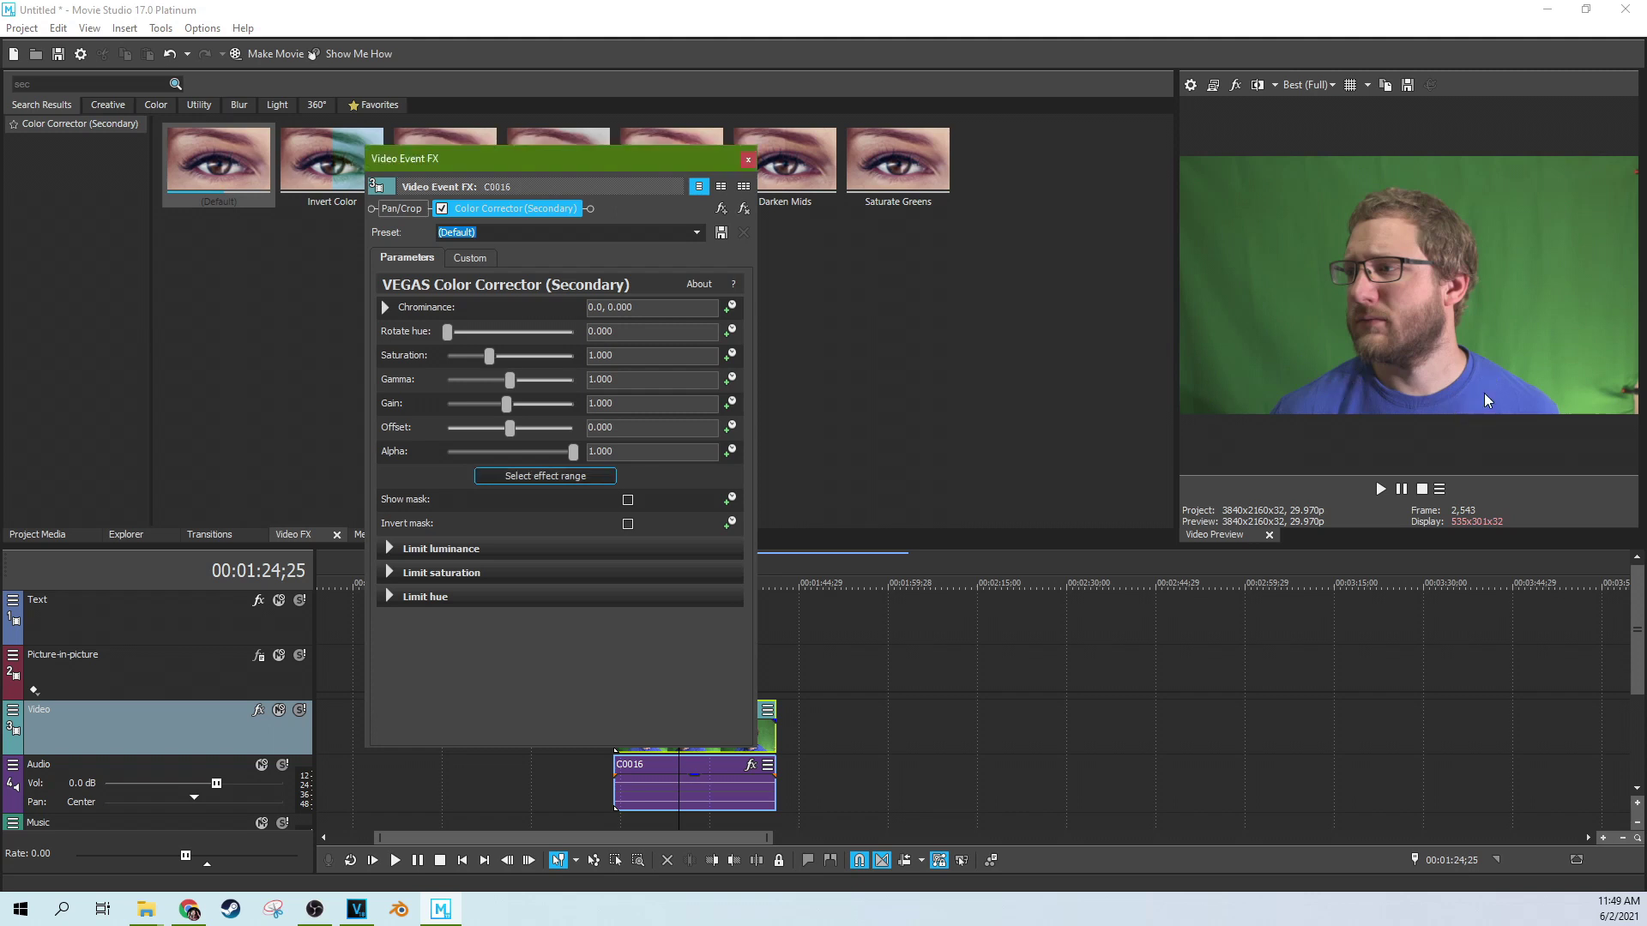
click(628, 501)
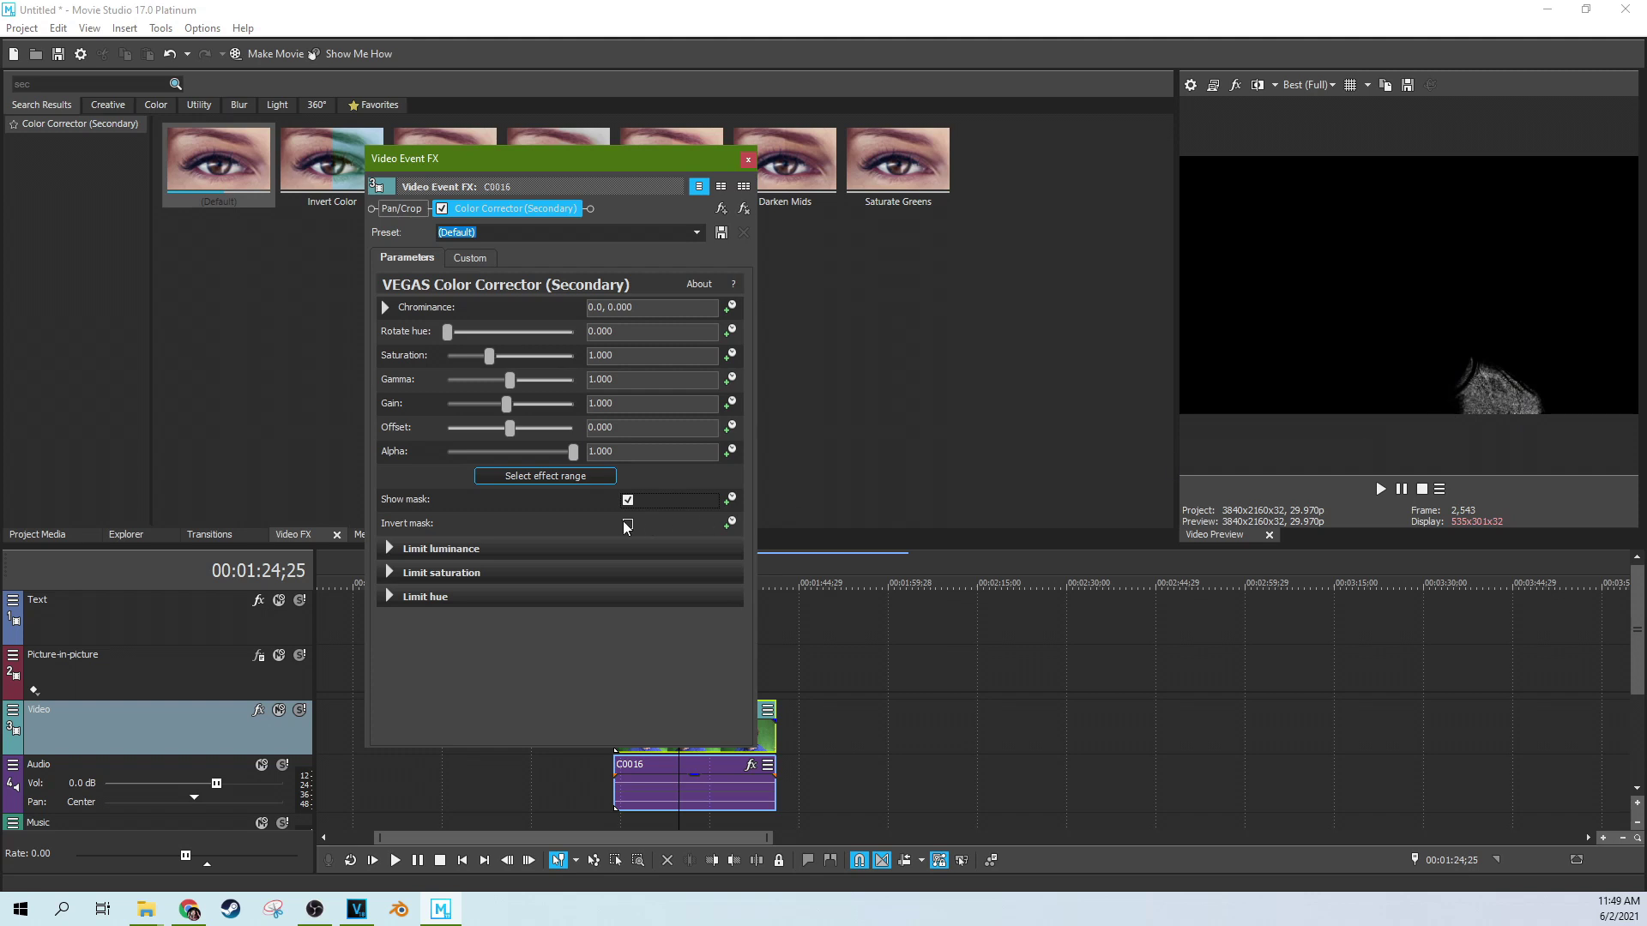
Turn off Limit luminance and expand the Limit saturation settings.
drag(573, 163, 559, 126)
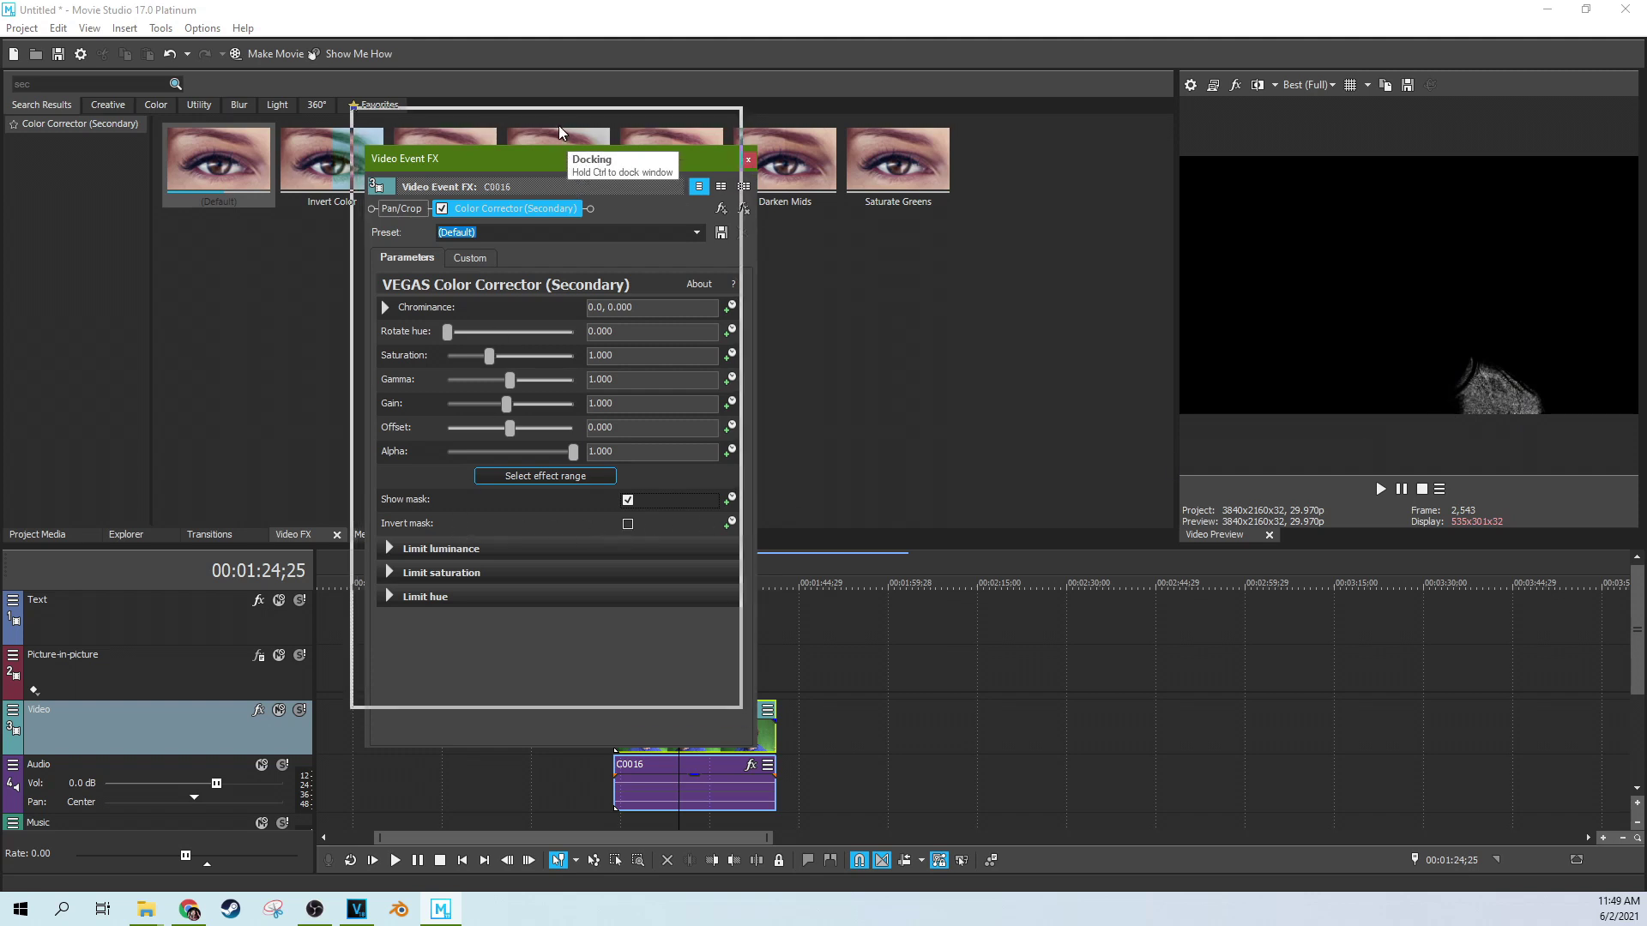
click(381, 511)
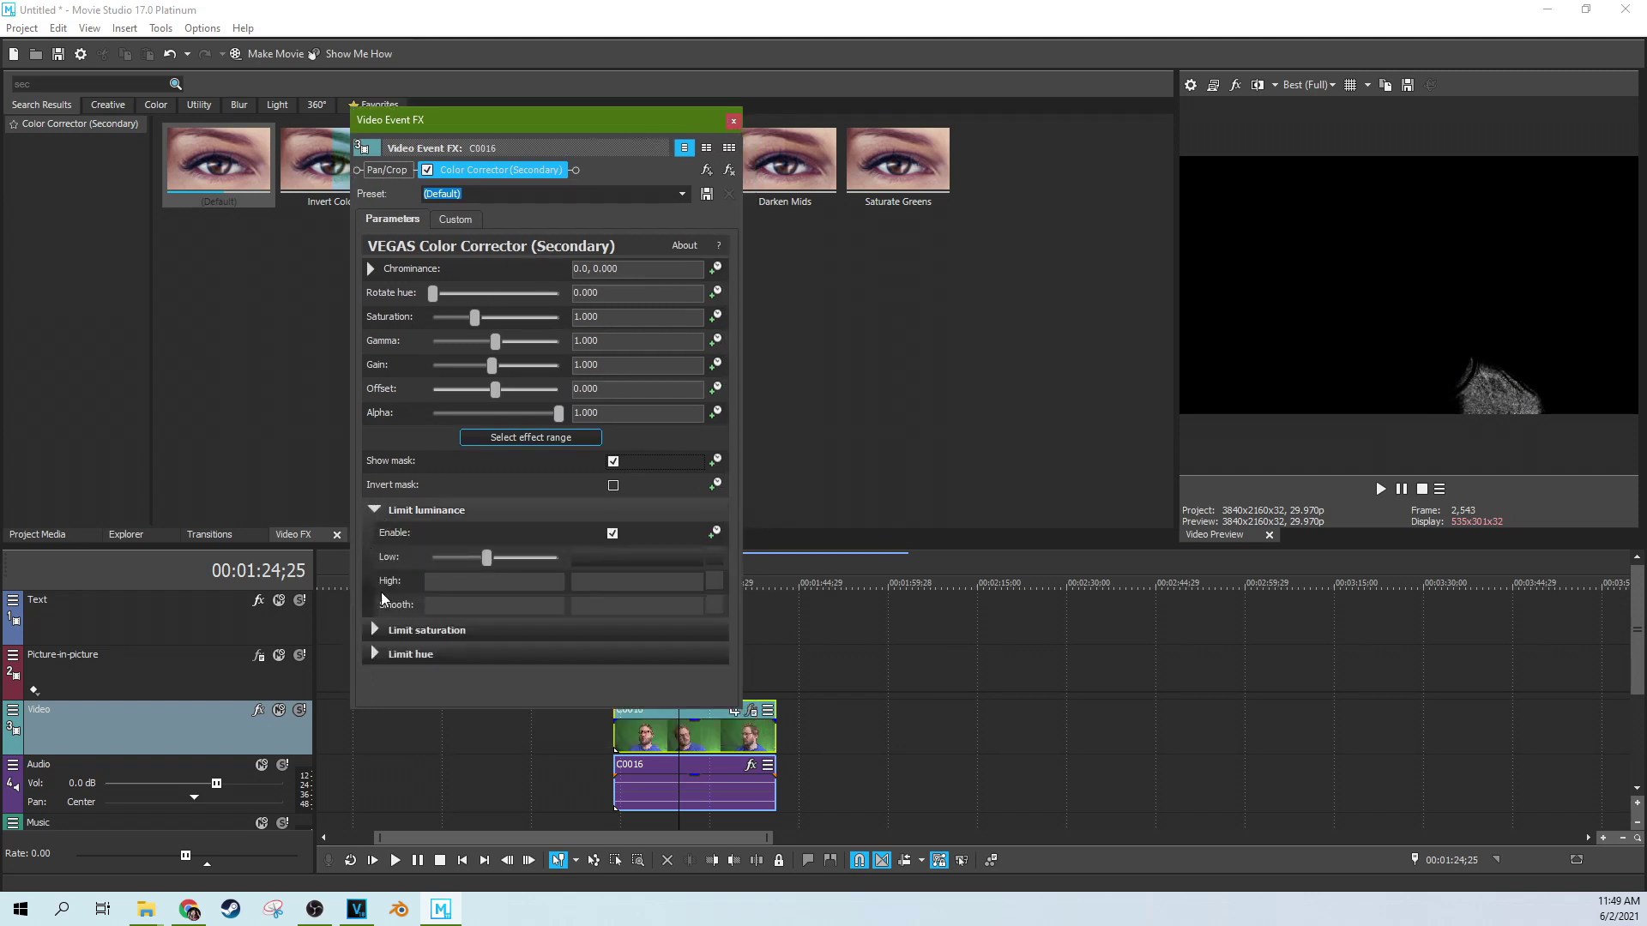
click(612, 534)
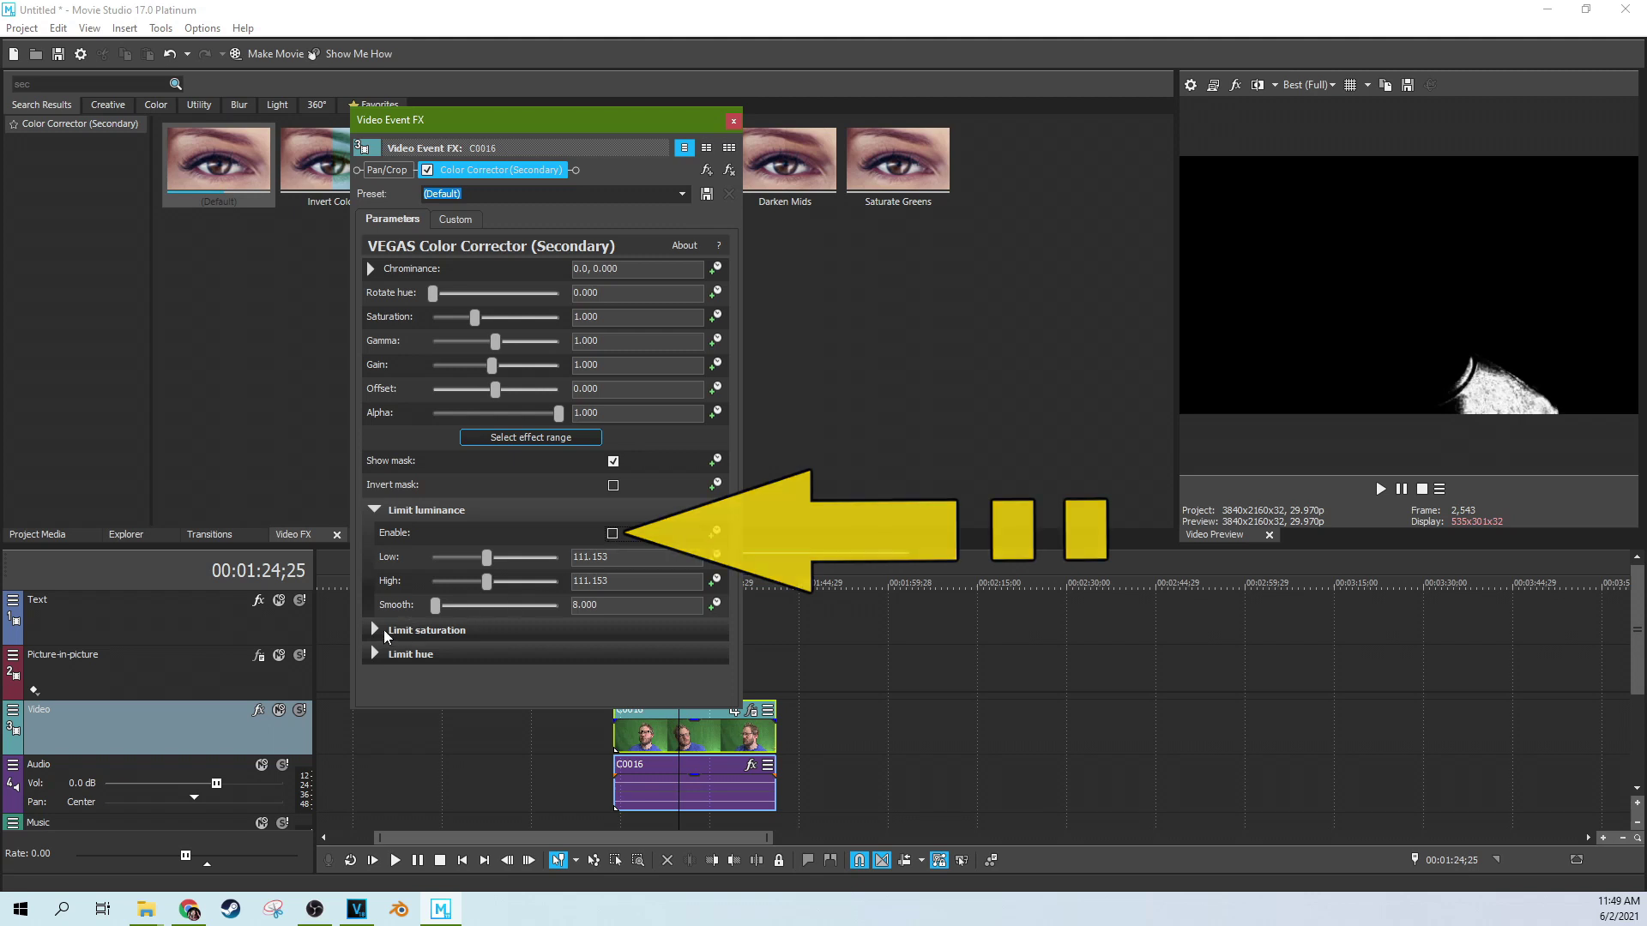
click(410, 632)
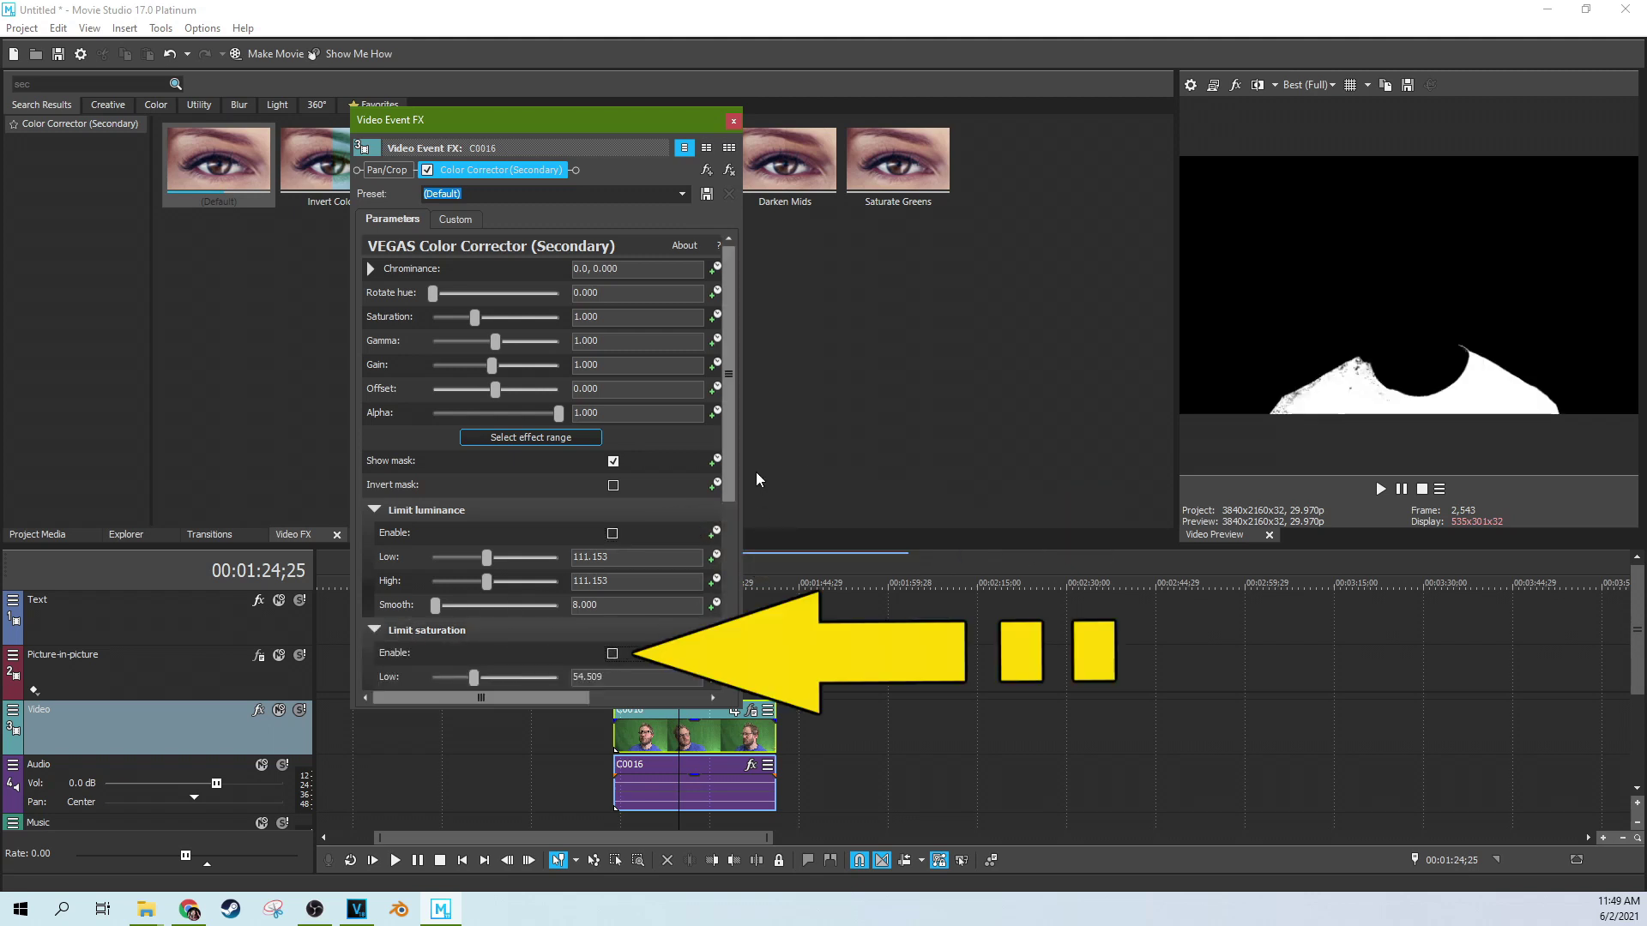
scroll(733, 453, down, 3)
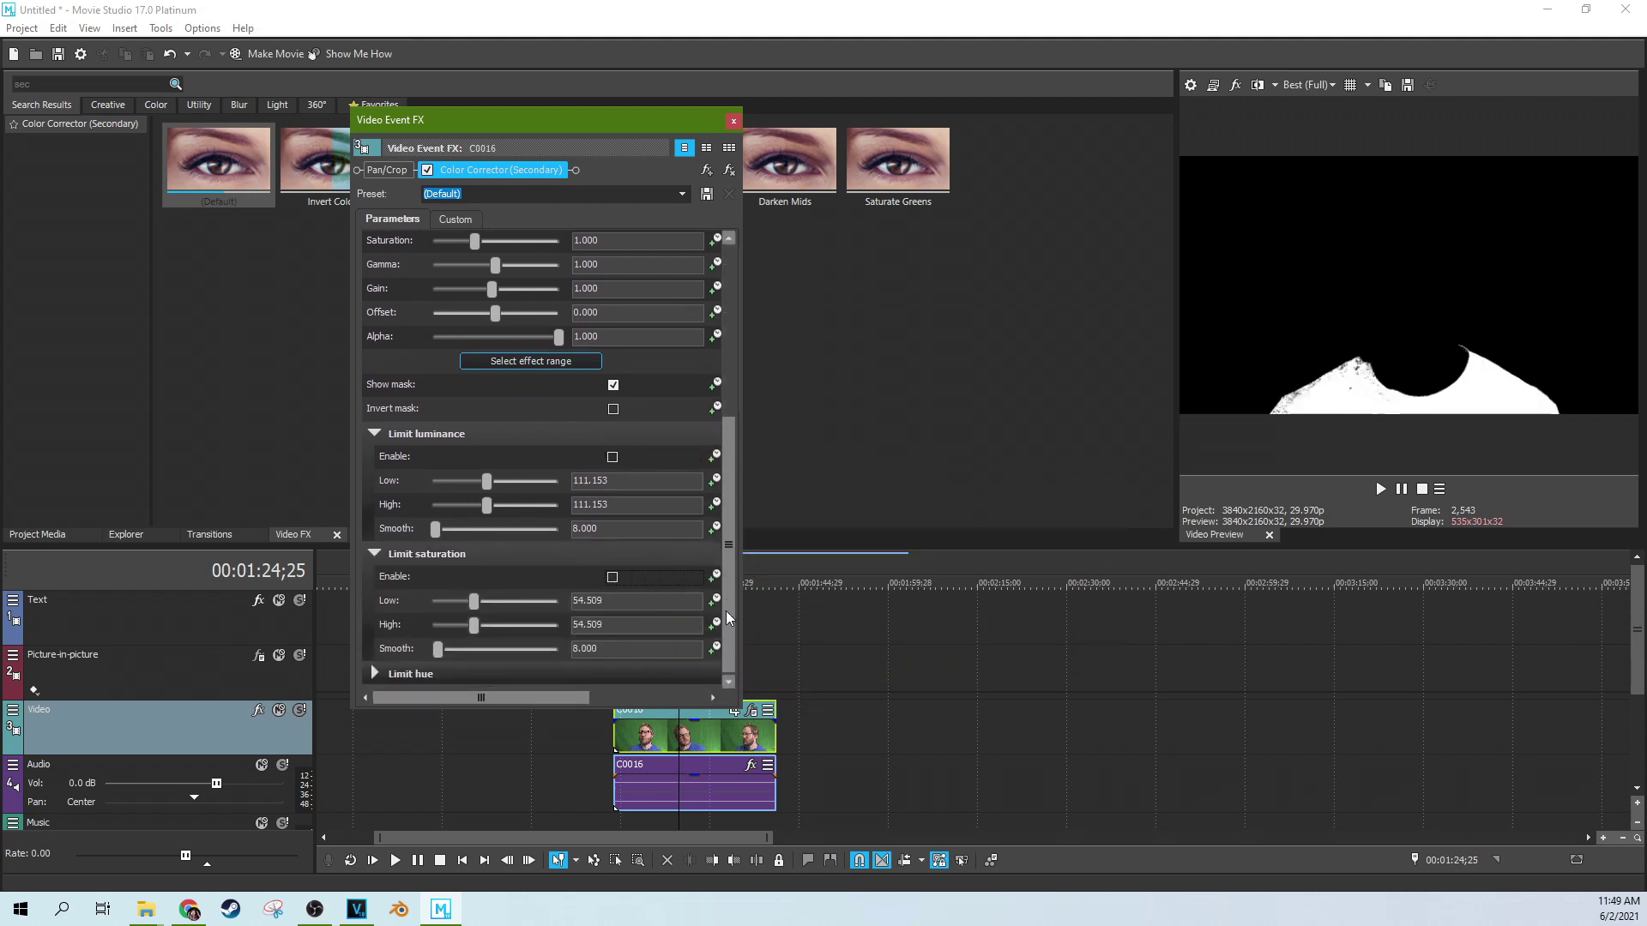
Expand Limit hue and tune its width so only the shirt's blue is covered.
click(374, 673)
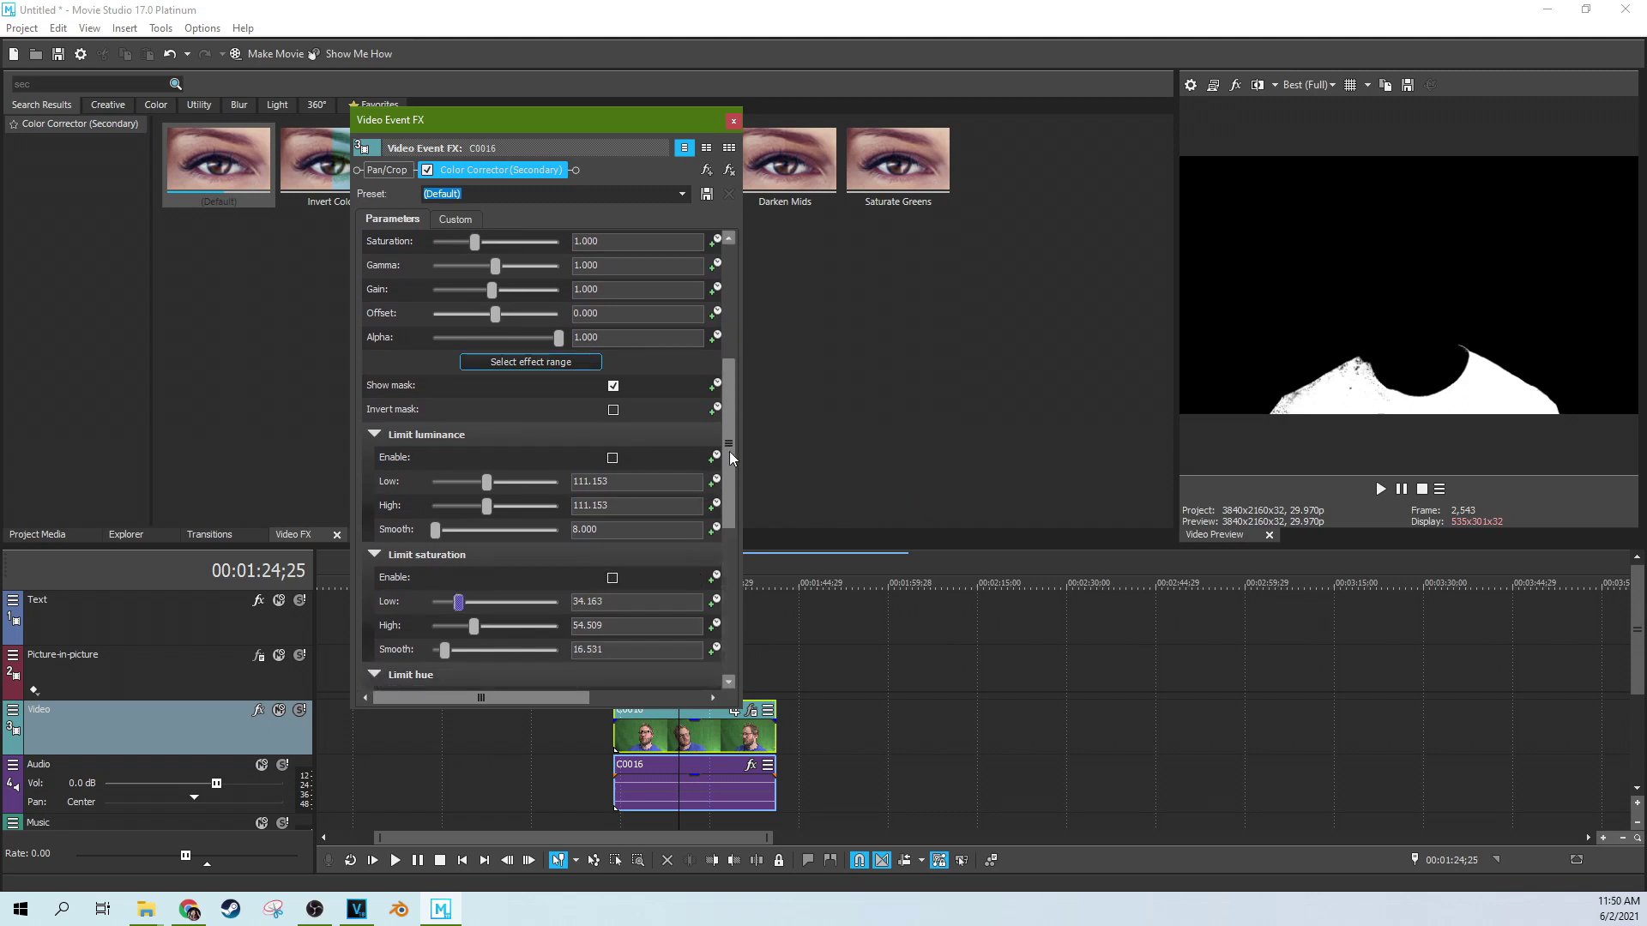
scroll(733, 488, down, 2)
scroll(732, 487, down, 2)
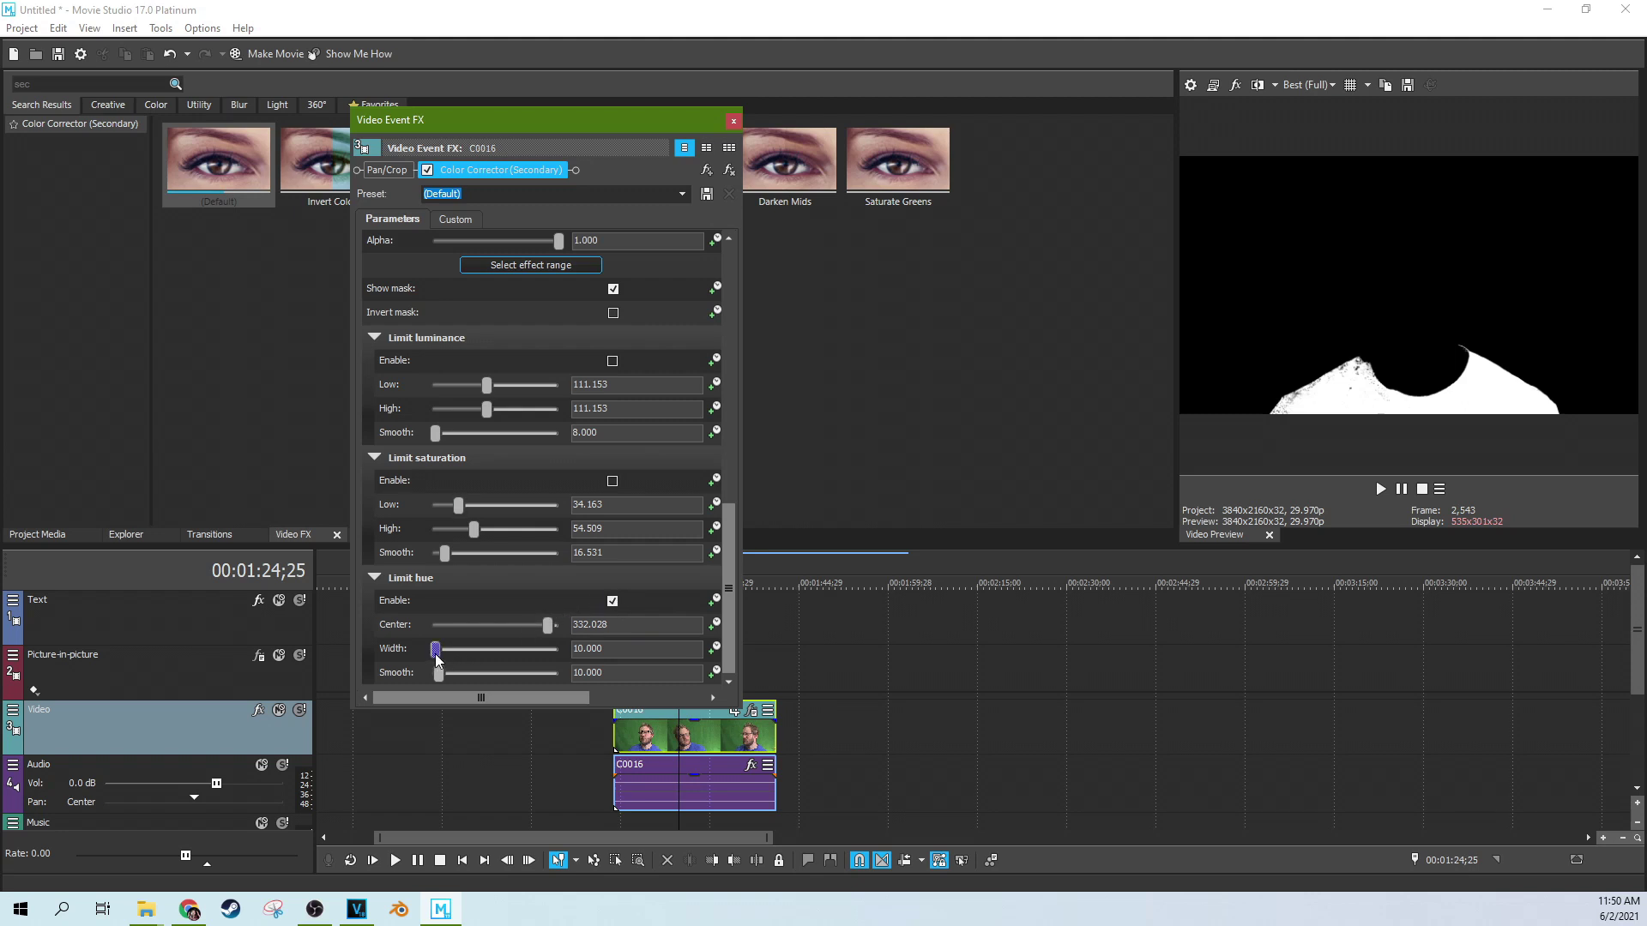
drag(436, 653, 442, 655)
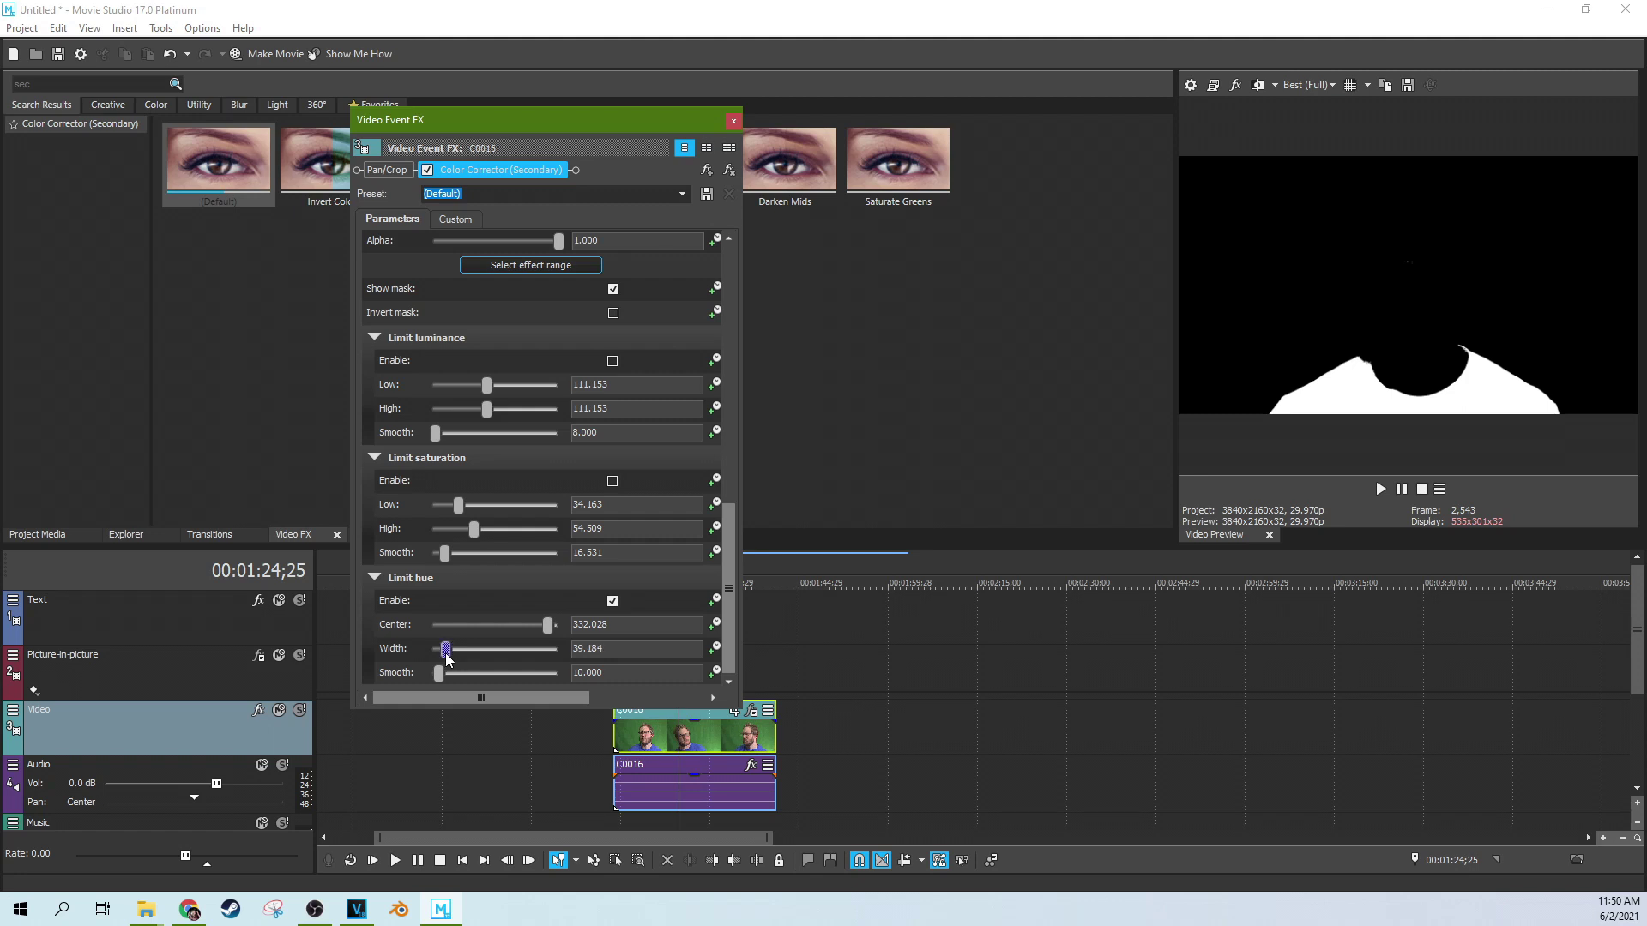
mouse_move(447, 654)
mouse_down()
mouse_move(506, 651)
mouse_move(438, 657)
mouse_move(453, 657)
mouse_up()
drag(440, 656, 438, 656)
Check the shirt mask at several points around 00:01:22;11, then close the effects window.
click(652, 743)
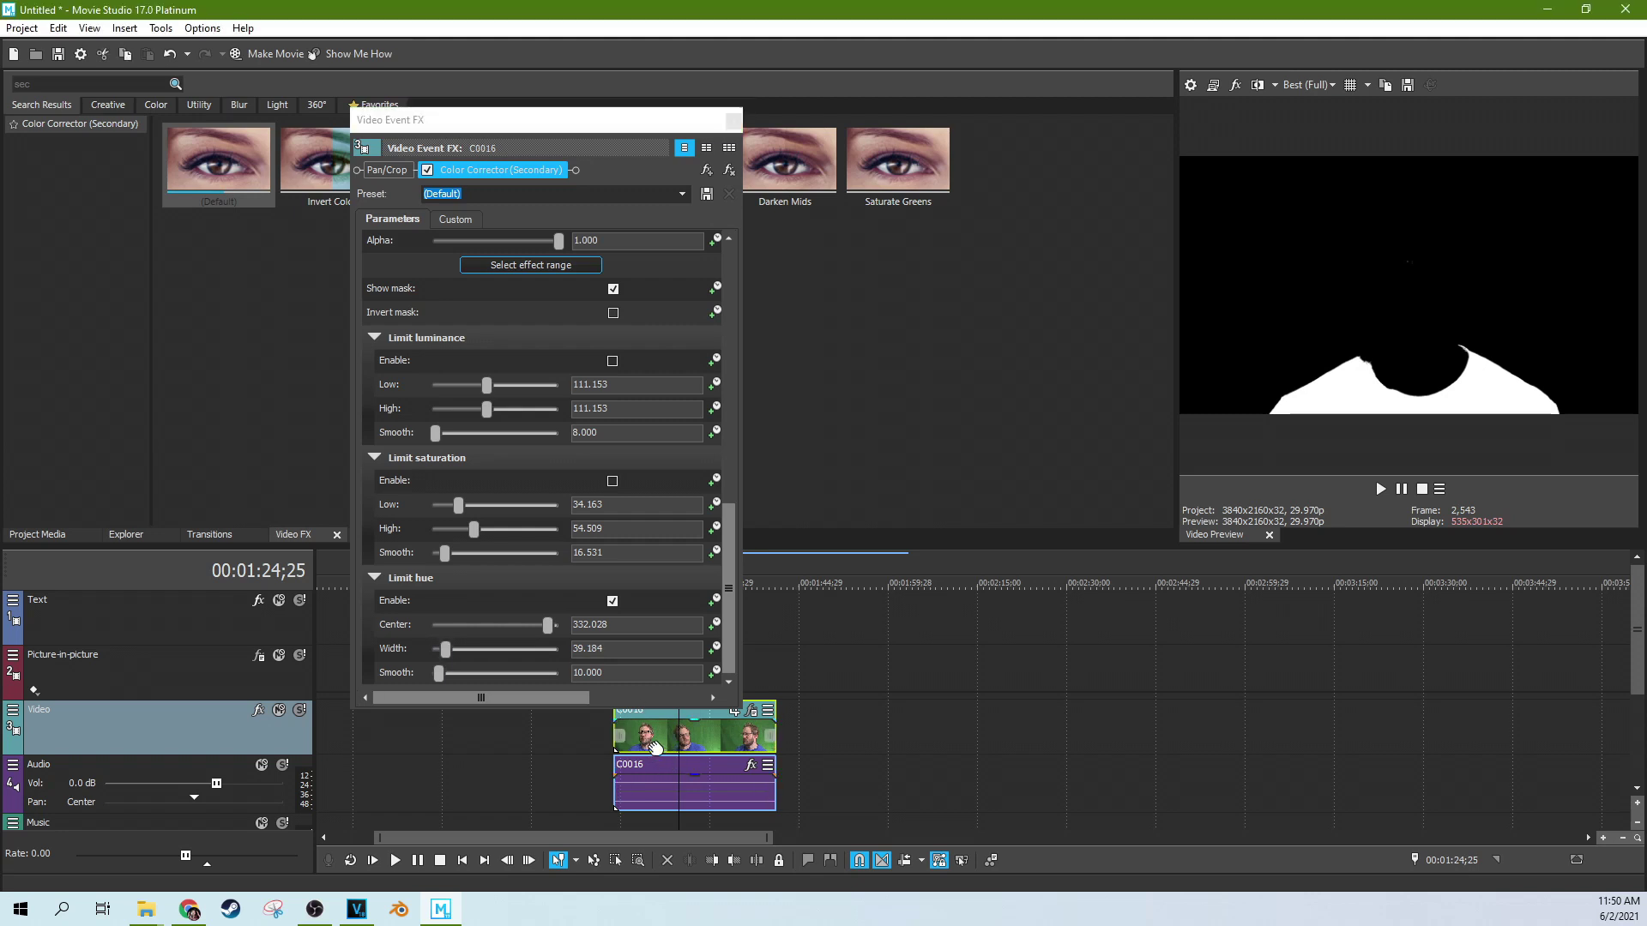
click(697, 742)
click(734, 743)
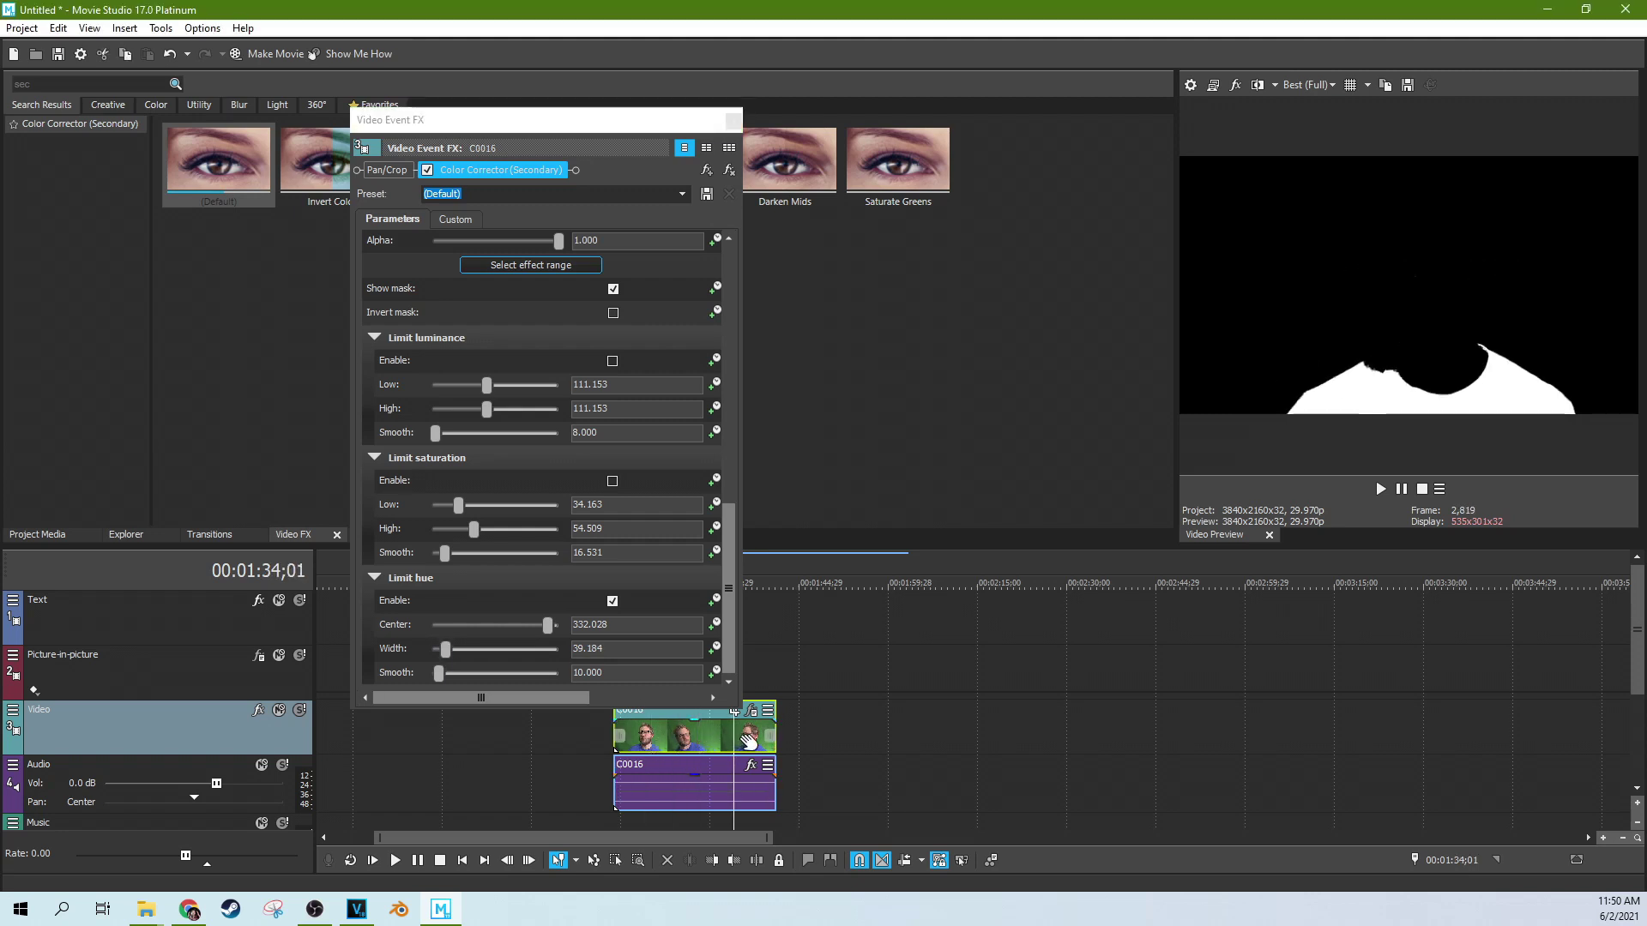
click(748, 743)
click(664, 743)
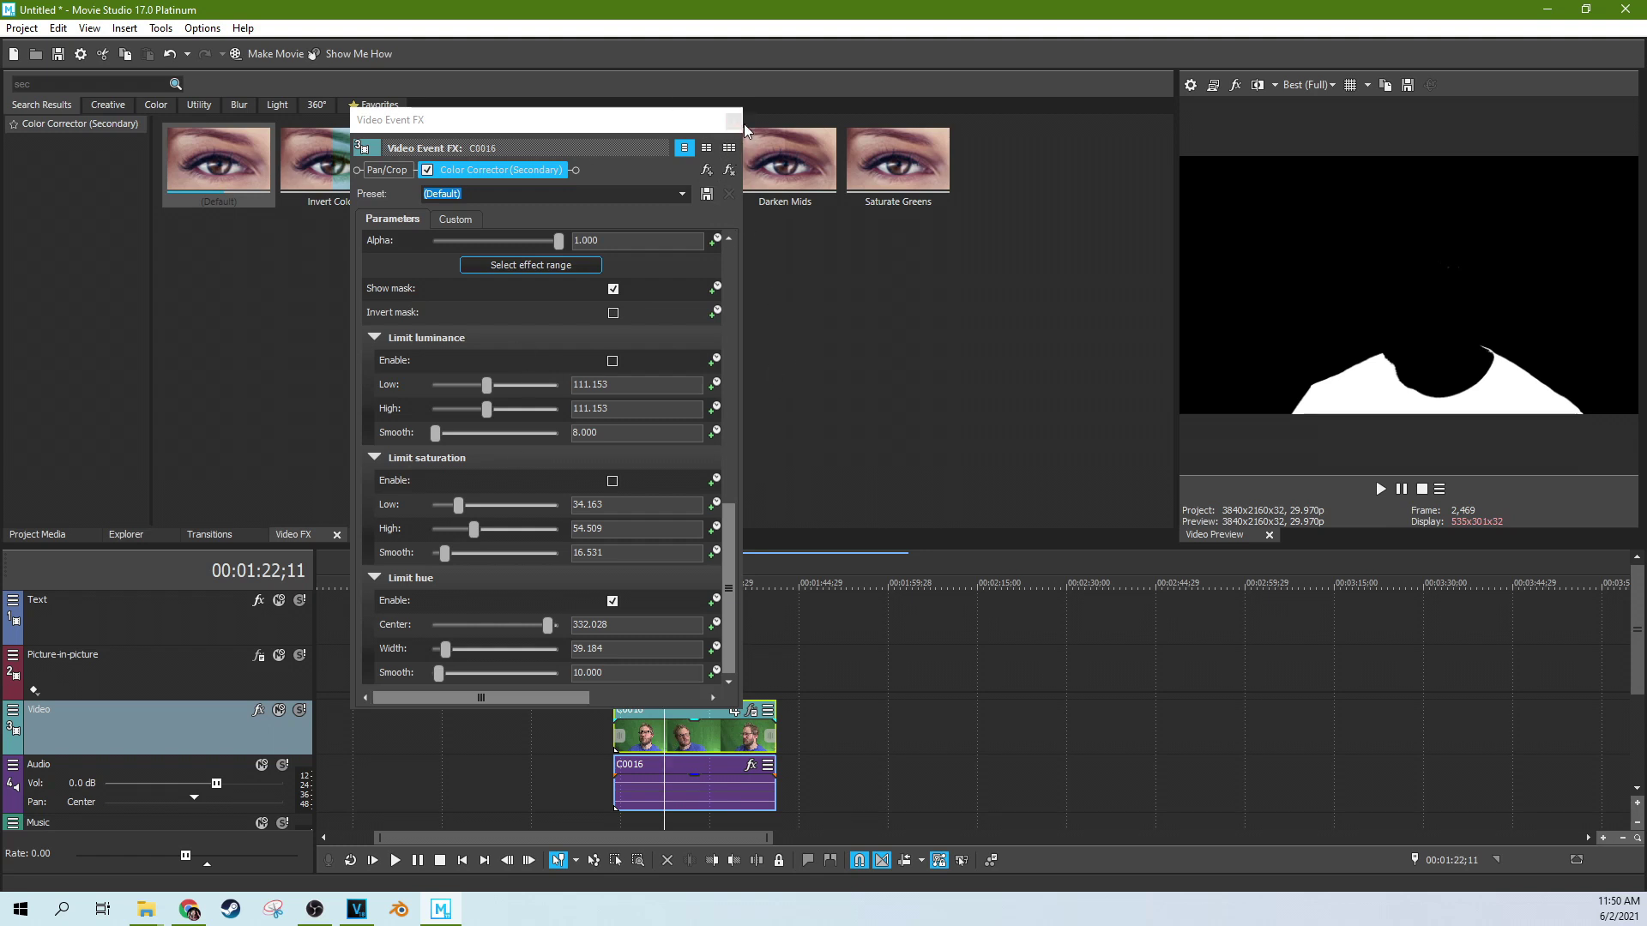
click(733, 123)
Find Bézier Masking in Video FX and apply its Default preset to clip C0016.
double_click(21, 83)
key(BackSpace)
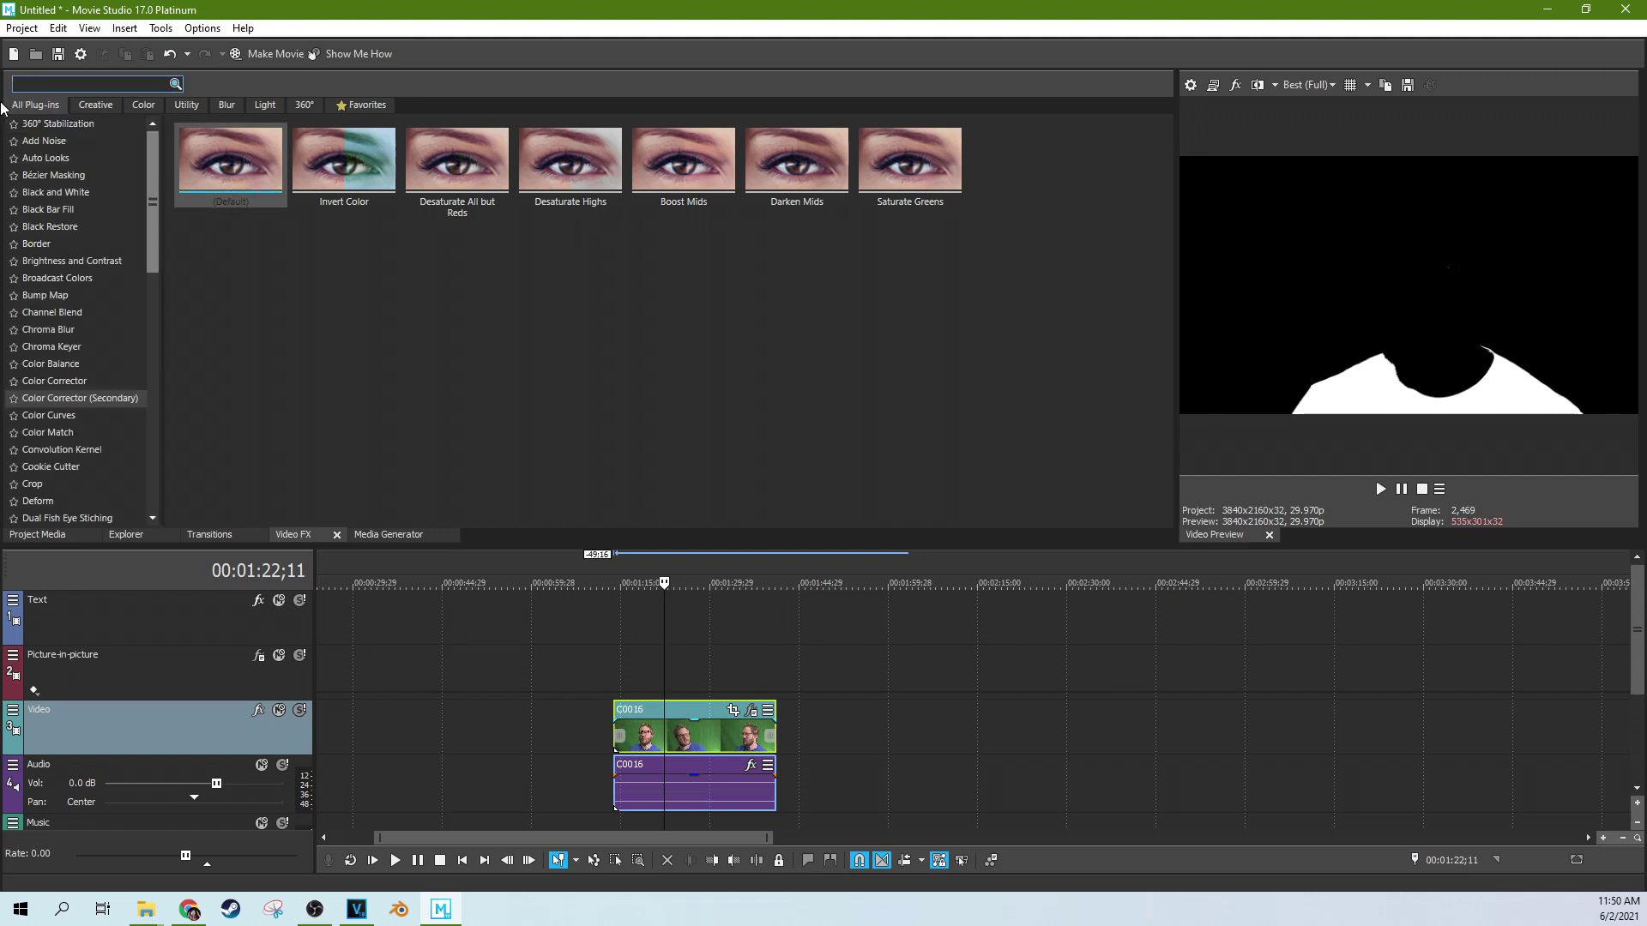
text(be)
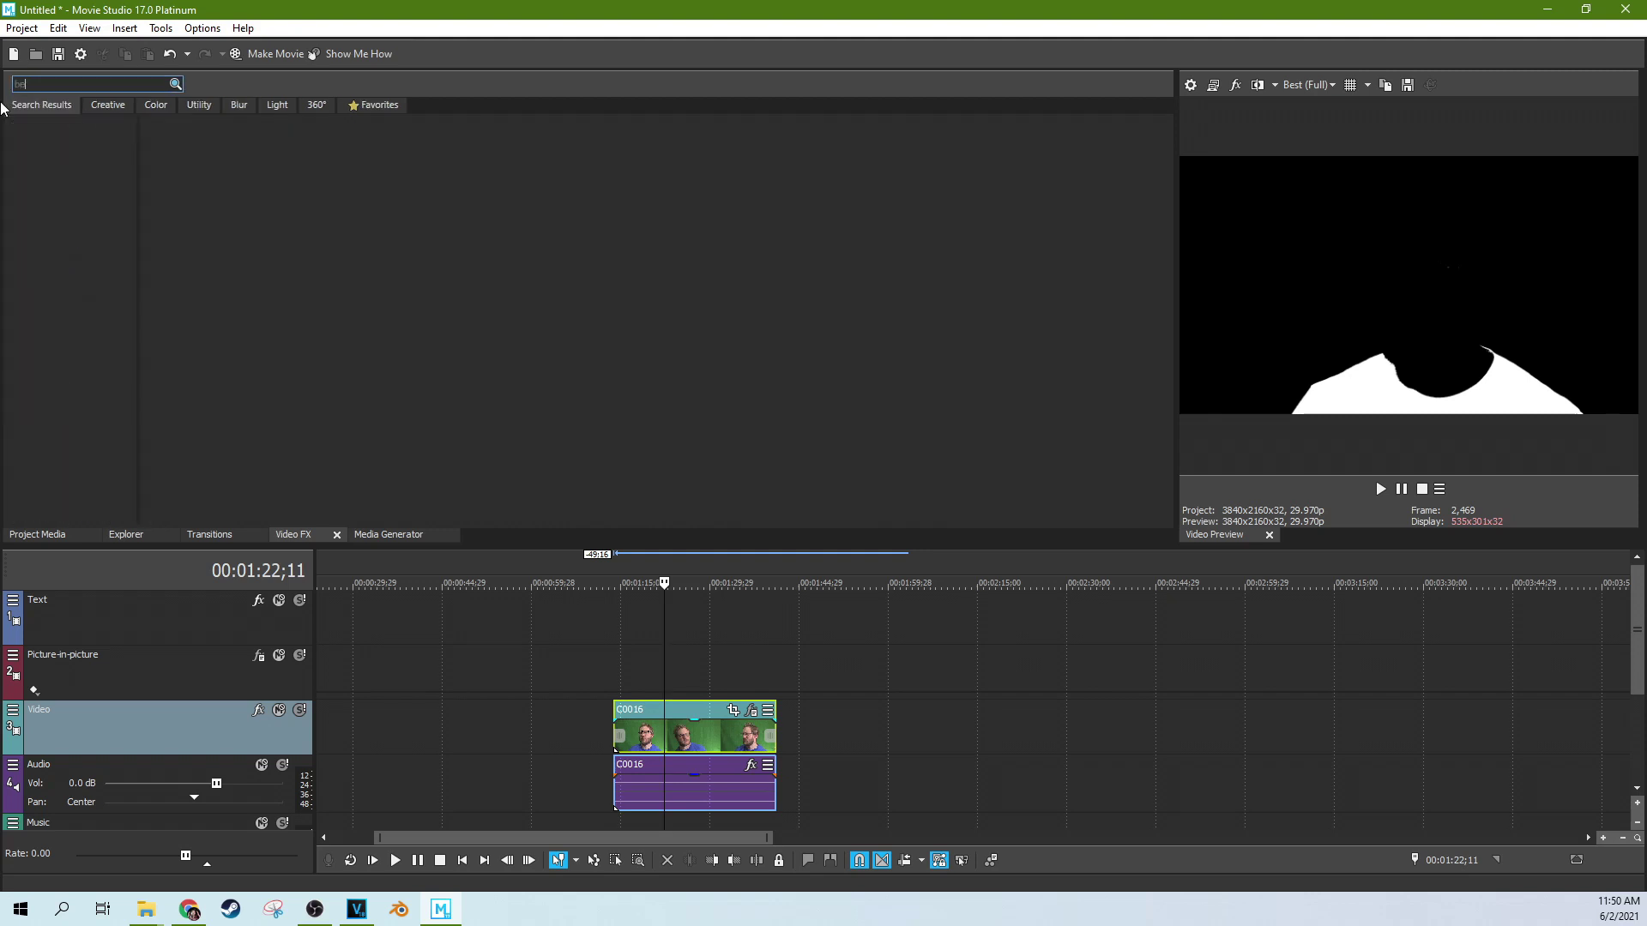
key(BackSpace)
click(37, 142)
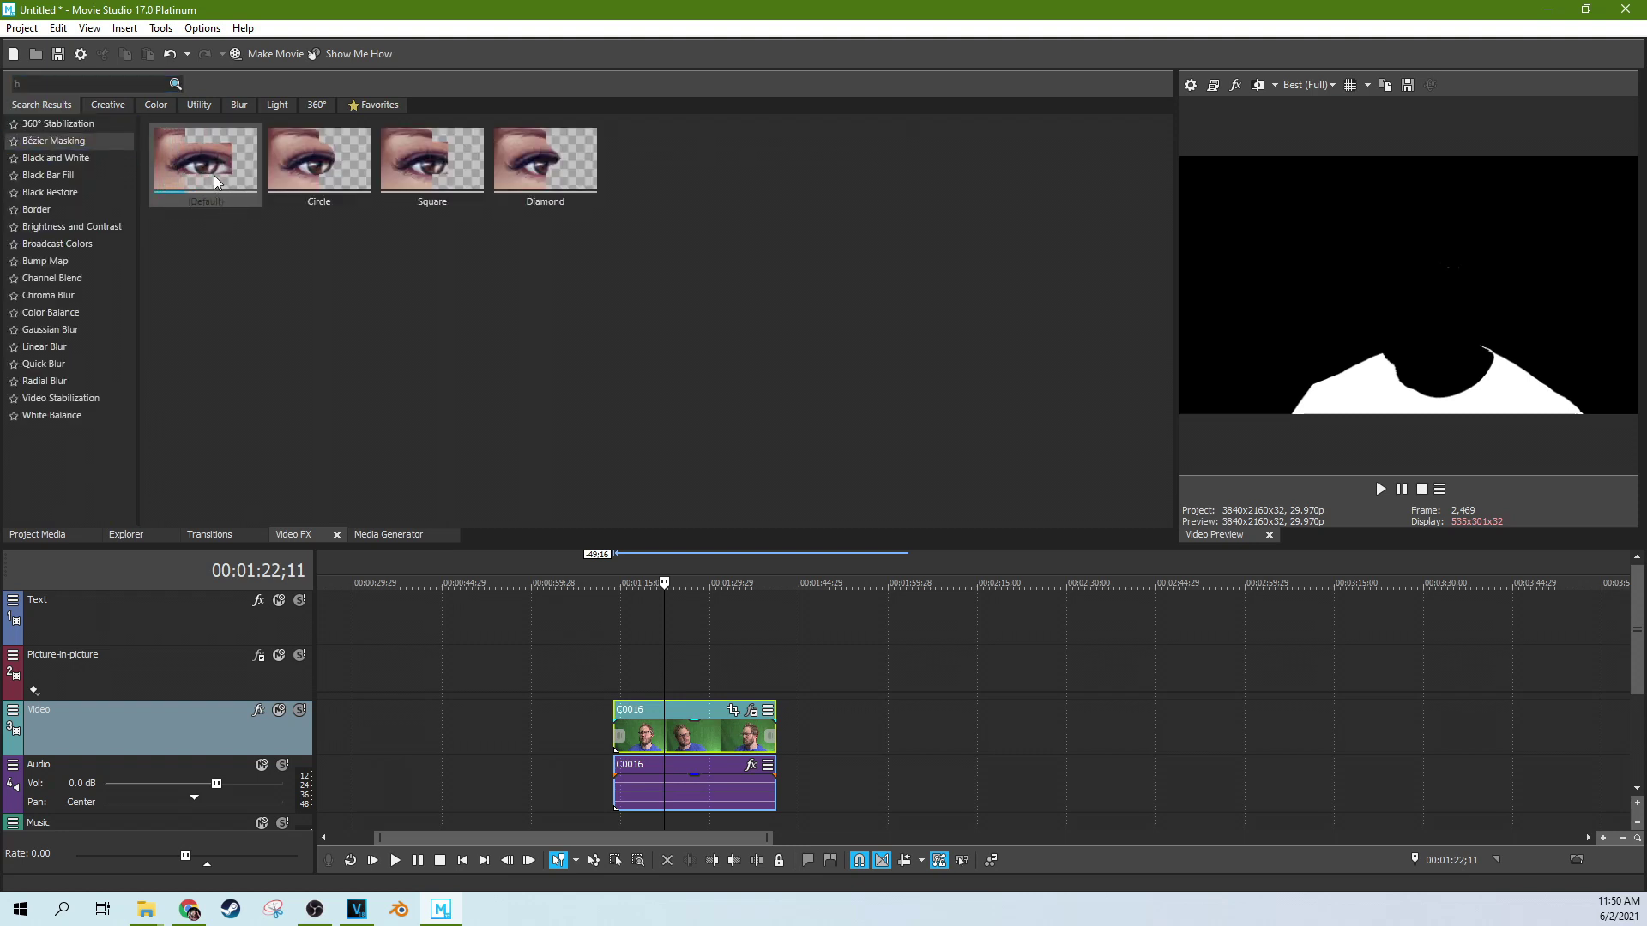
drag(213, 175, 691, 736)
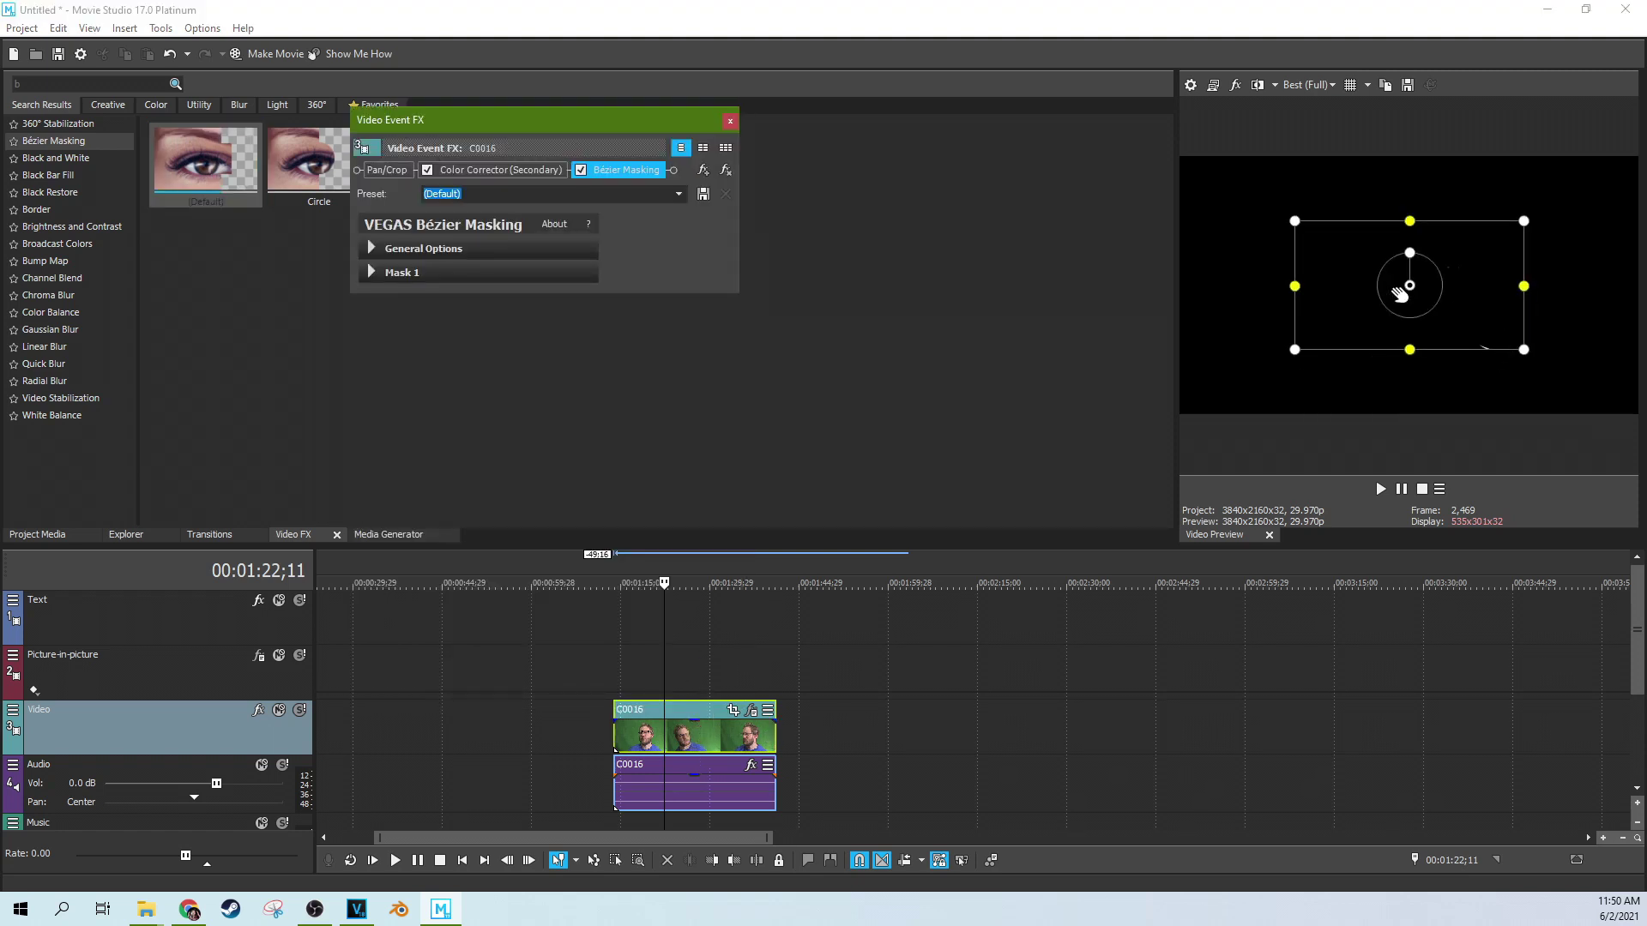
Move the Bézier mask box down over the shirt and widen it across the frame.
click(1413, 329)
drag(1413, 329, 1414, 409)
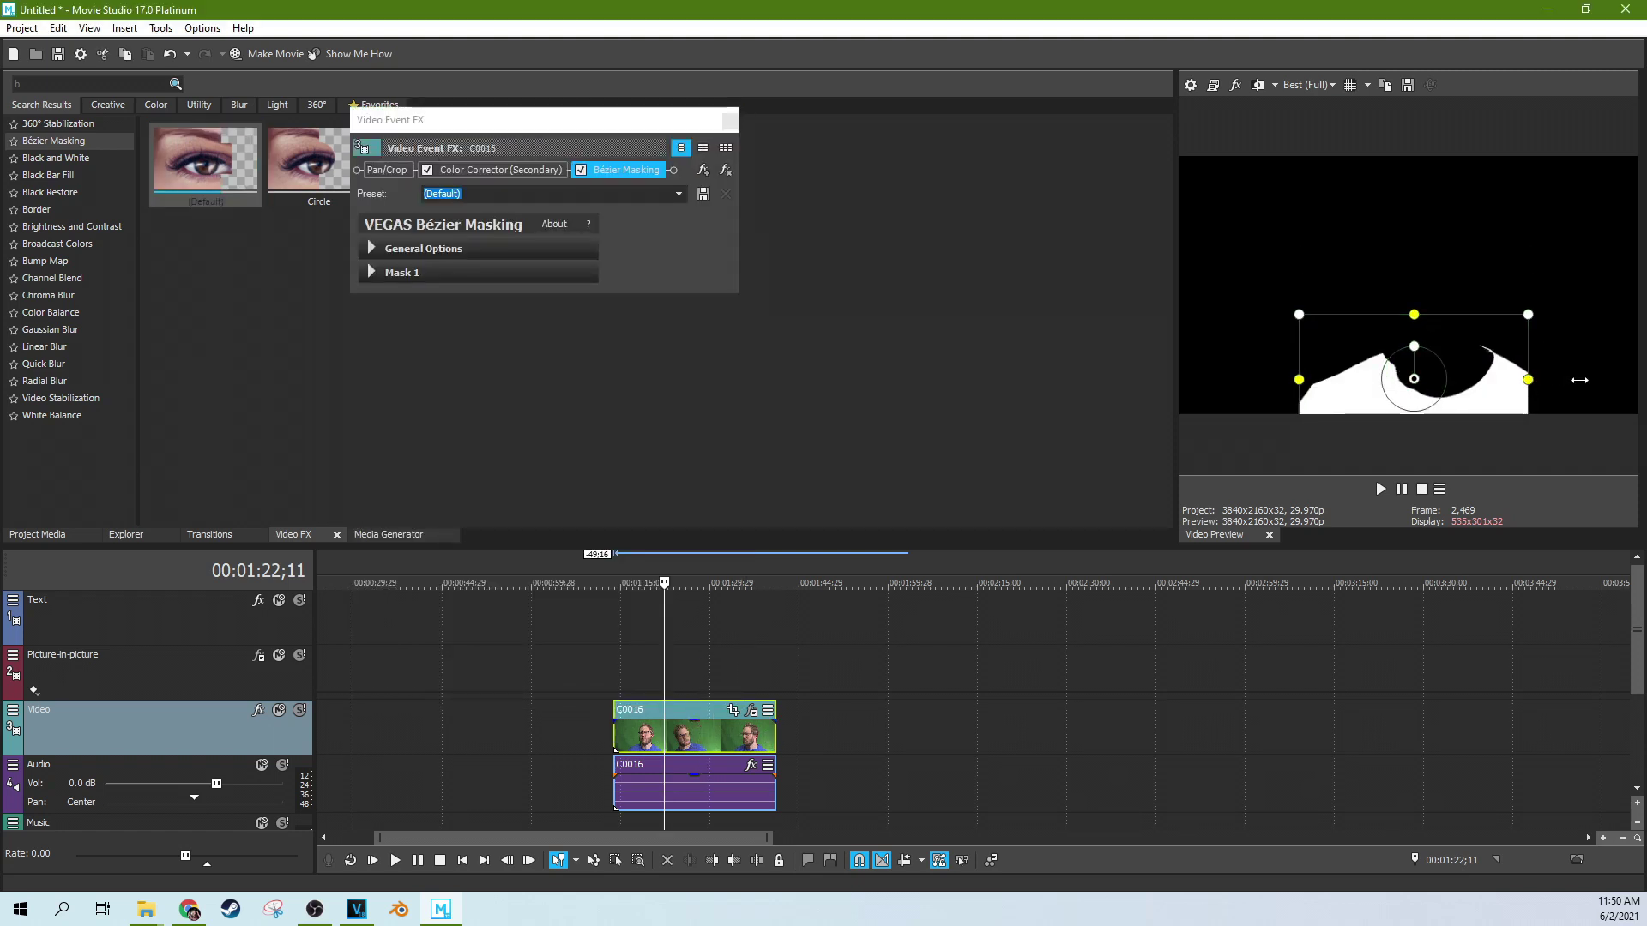
drag(1552, 379, 1617, 378)
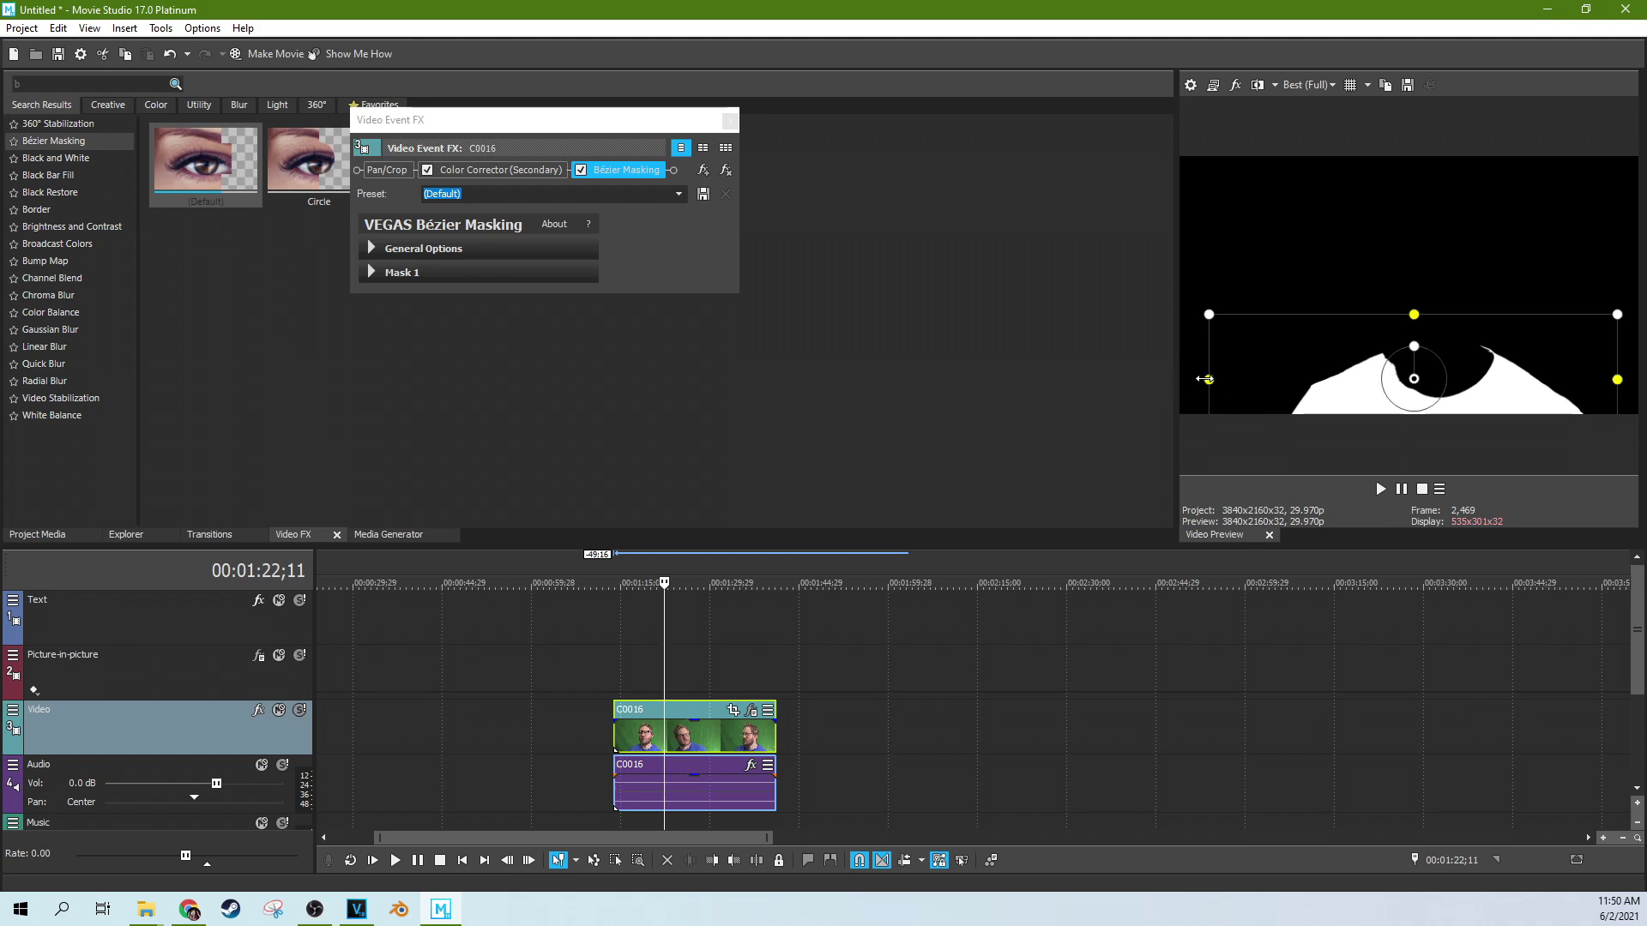
drag(1201, 379, 1247, 393)
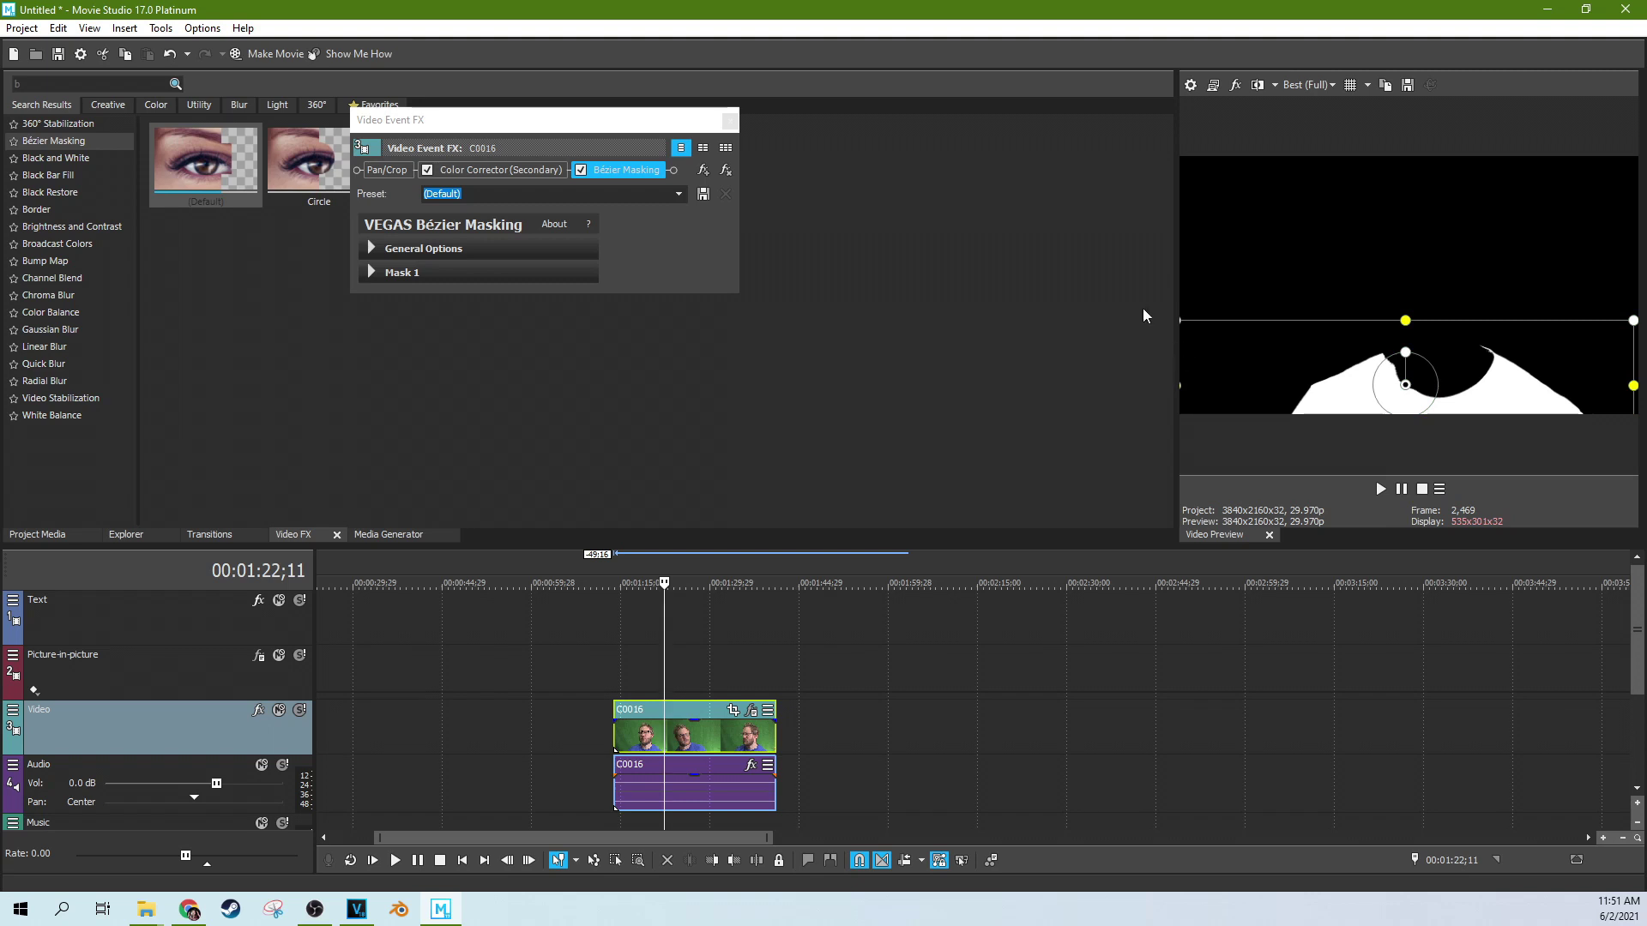
drag(1286, 397, 1284, 272)
key(Left)
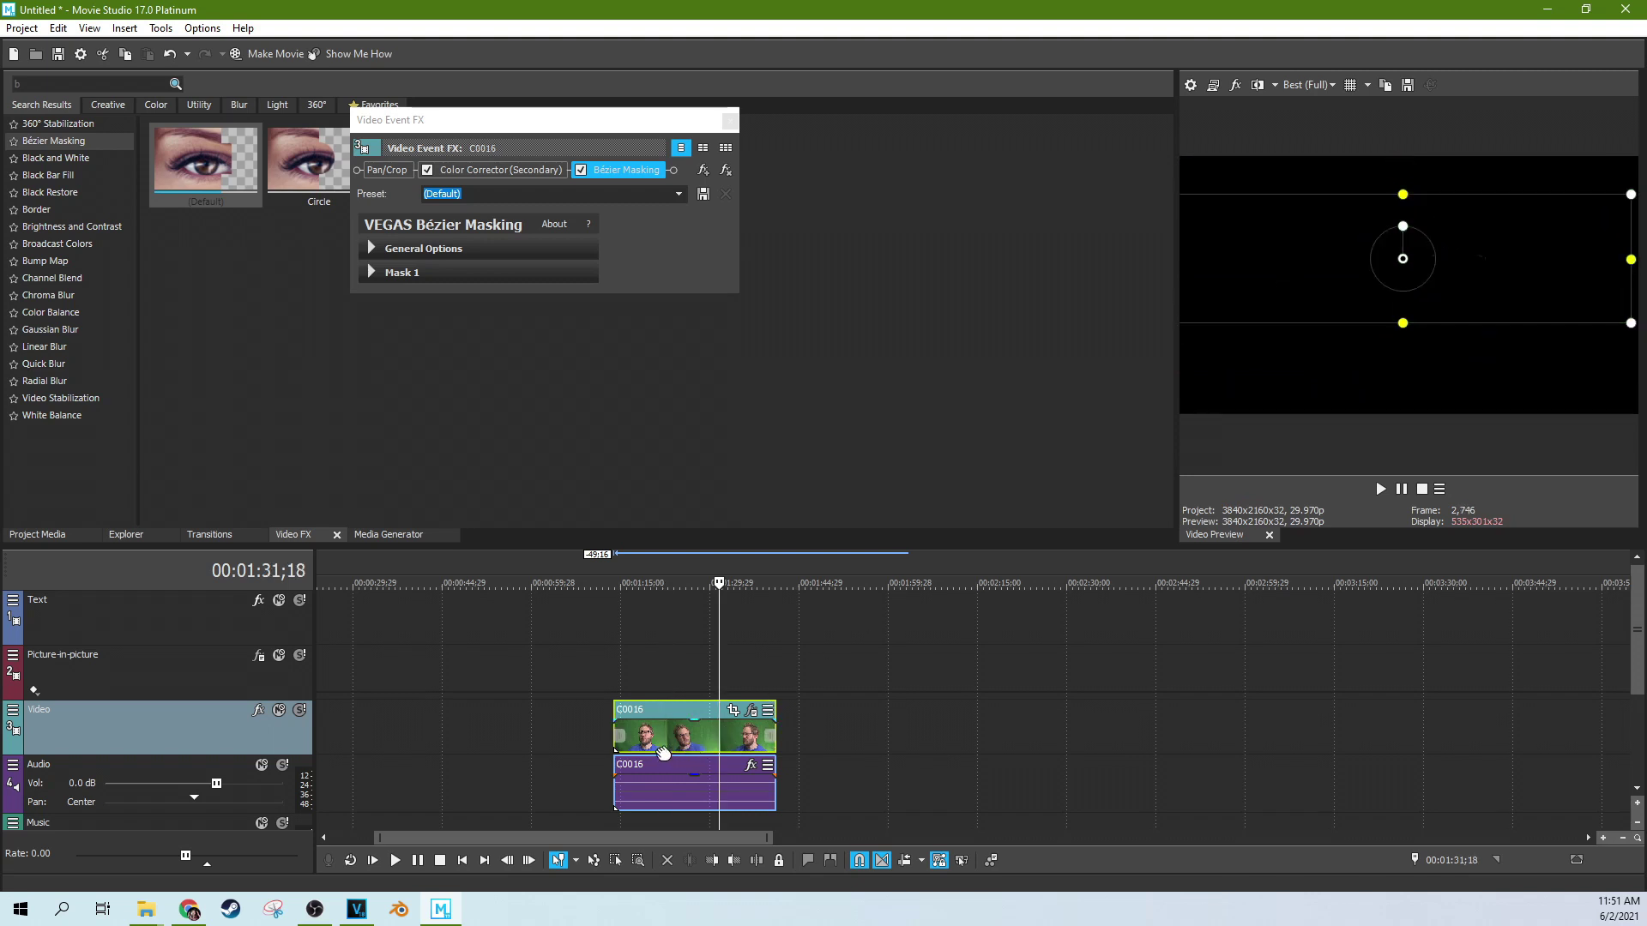
Readjust the mask position at 00:01:31;09 and verify it covers the shirt throughout the clip.
click(718, 754)
mouse_move(1435, 294)
mouse_down()
mouse_move(1483, 305)
mouse_move(1423, 417)
mouse_move(1367, 280)
mouse_move(1424, 301)
mouse_up()
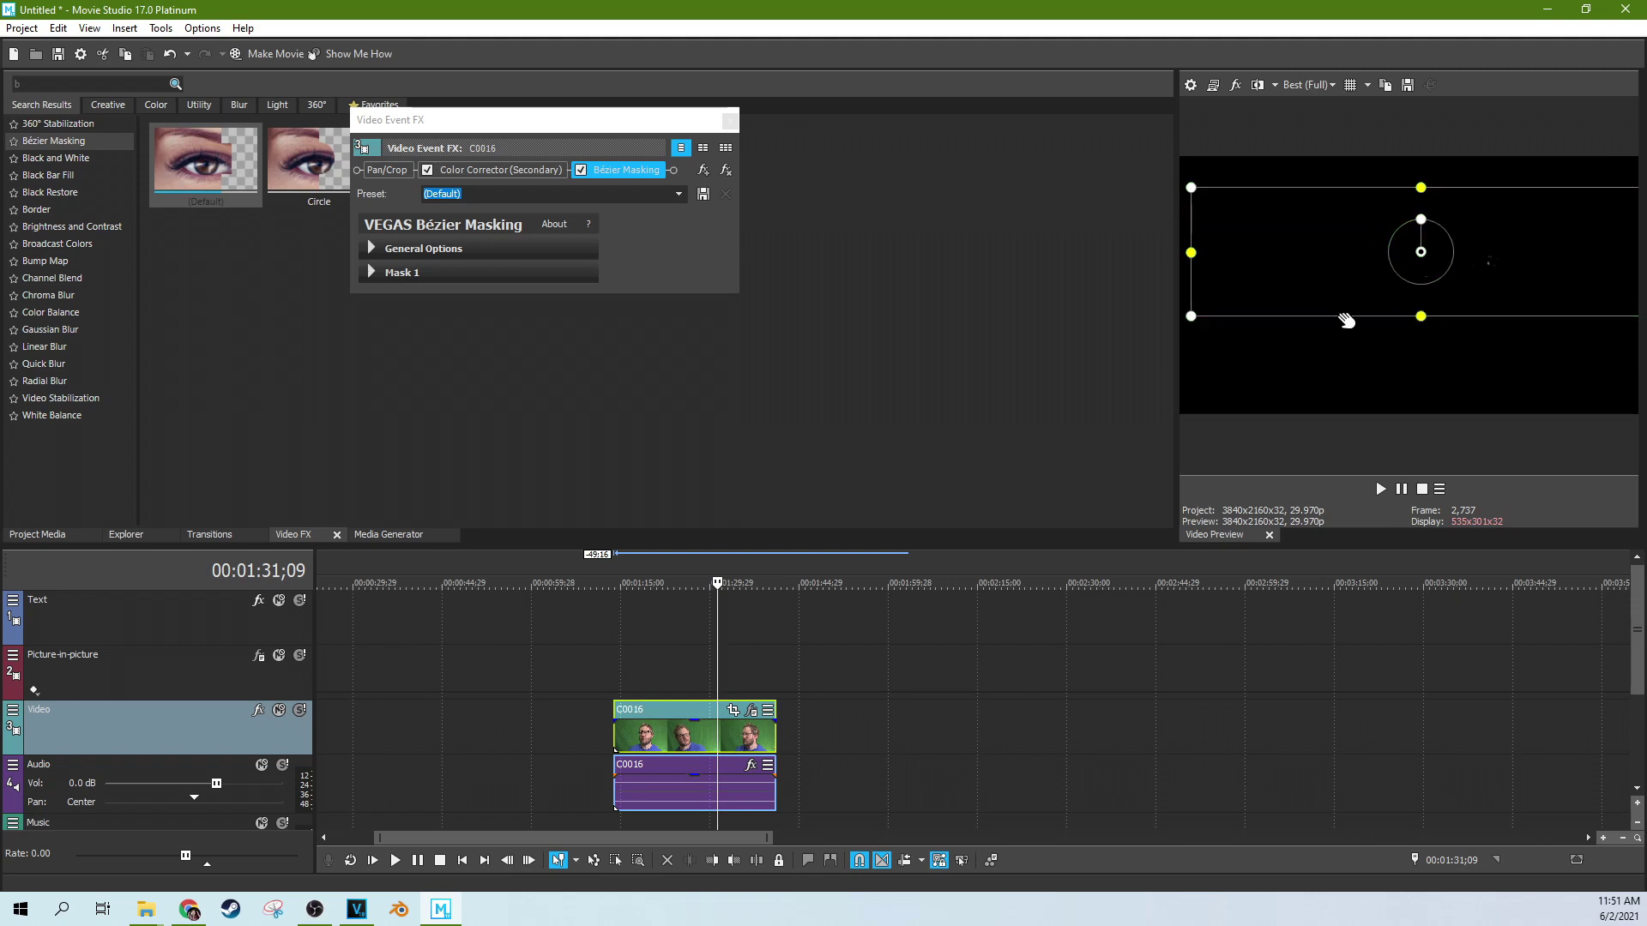
drag(1321, 284, 1311, 412)
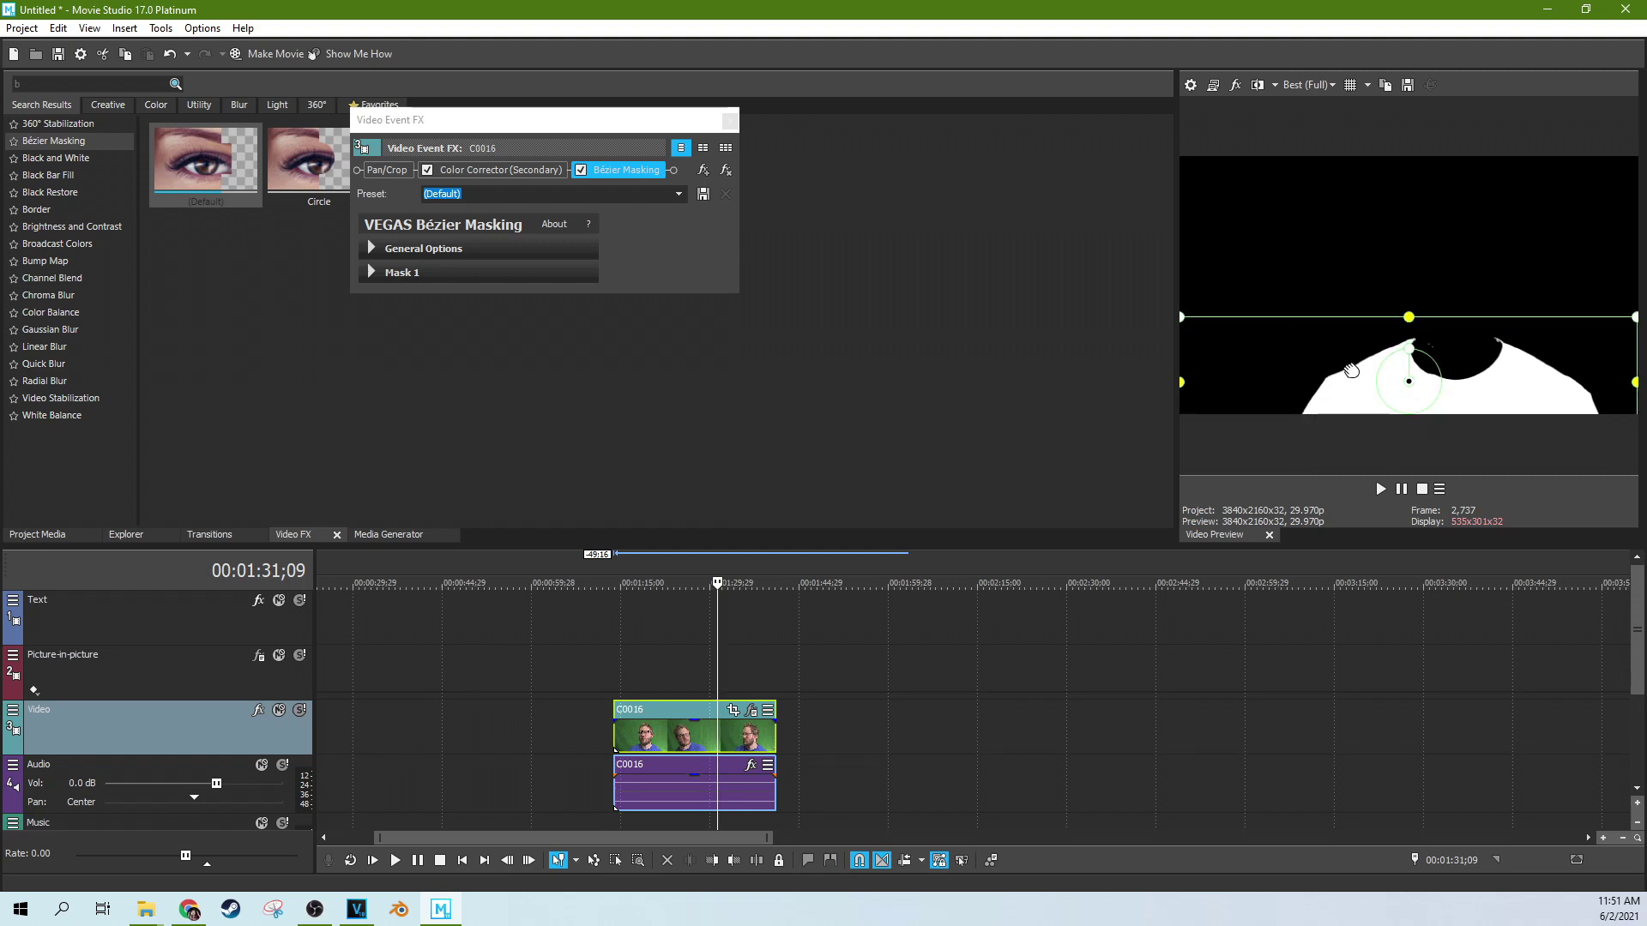
click(741, 735)
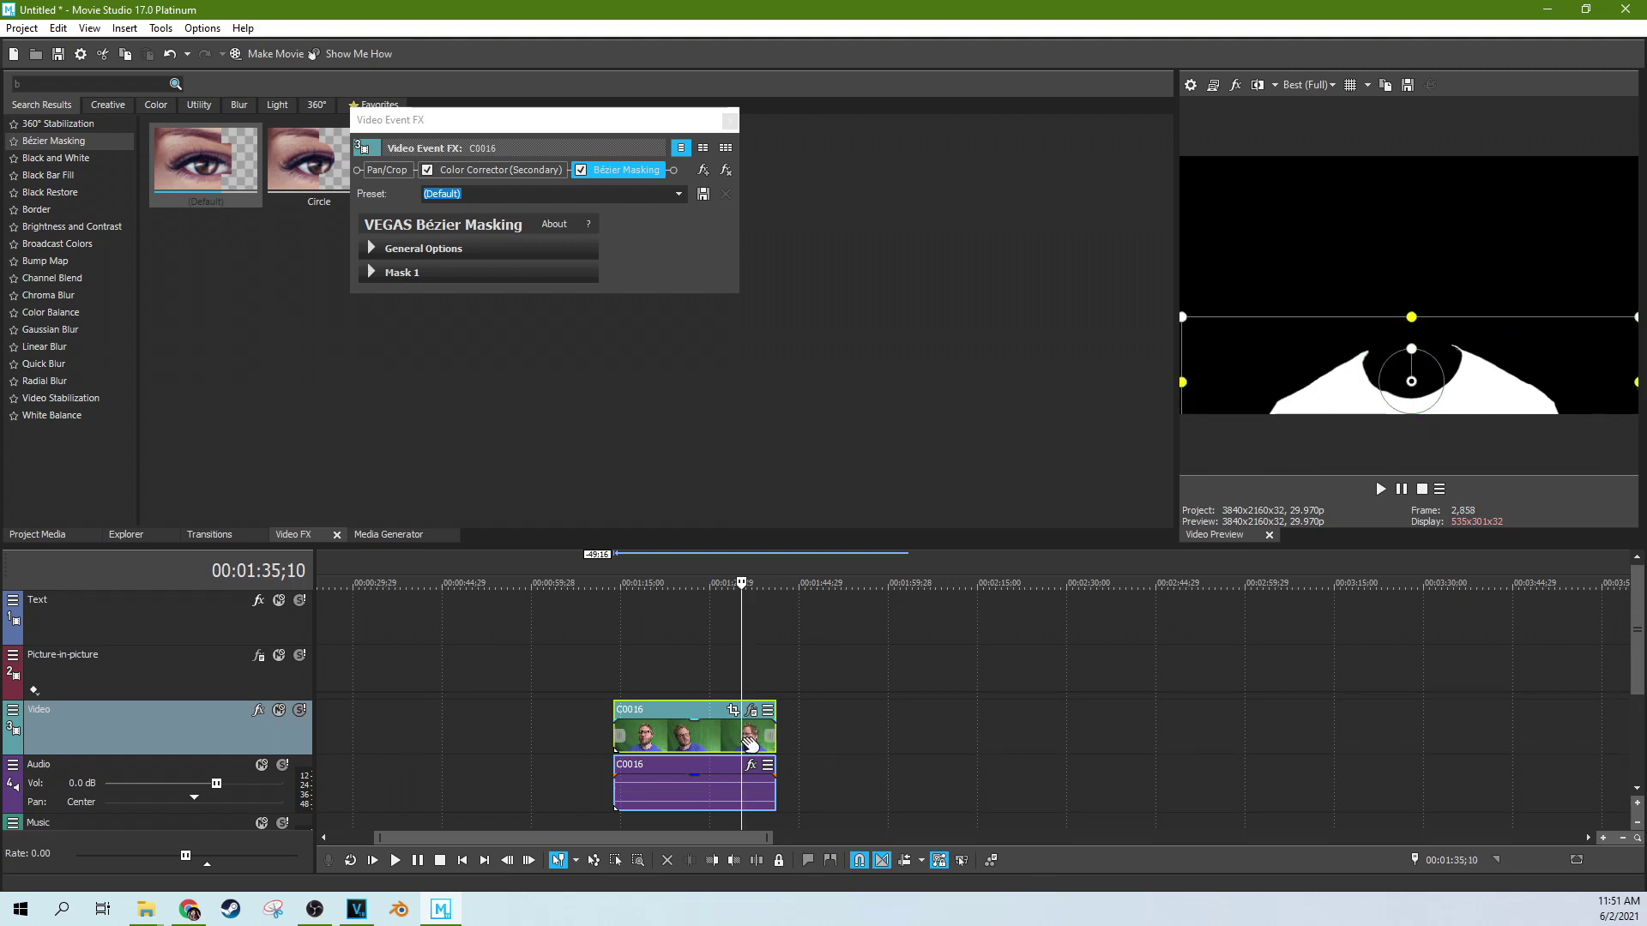
click(697, 741)
click(666, 737)
click(654, 738)
click(633, 737)
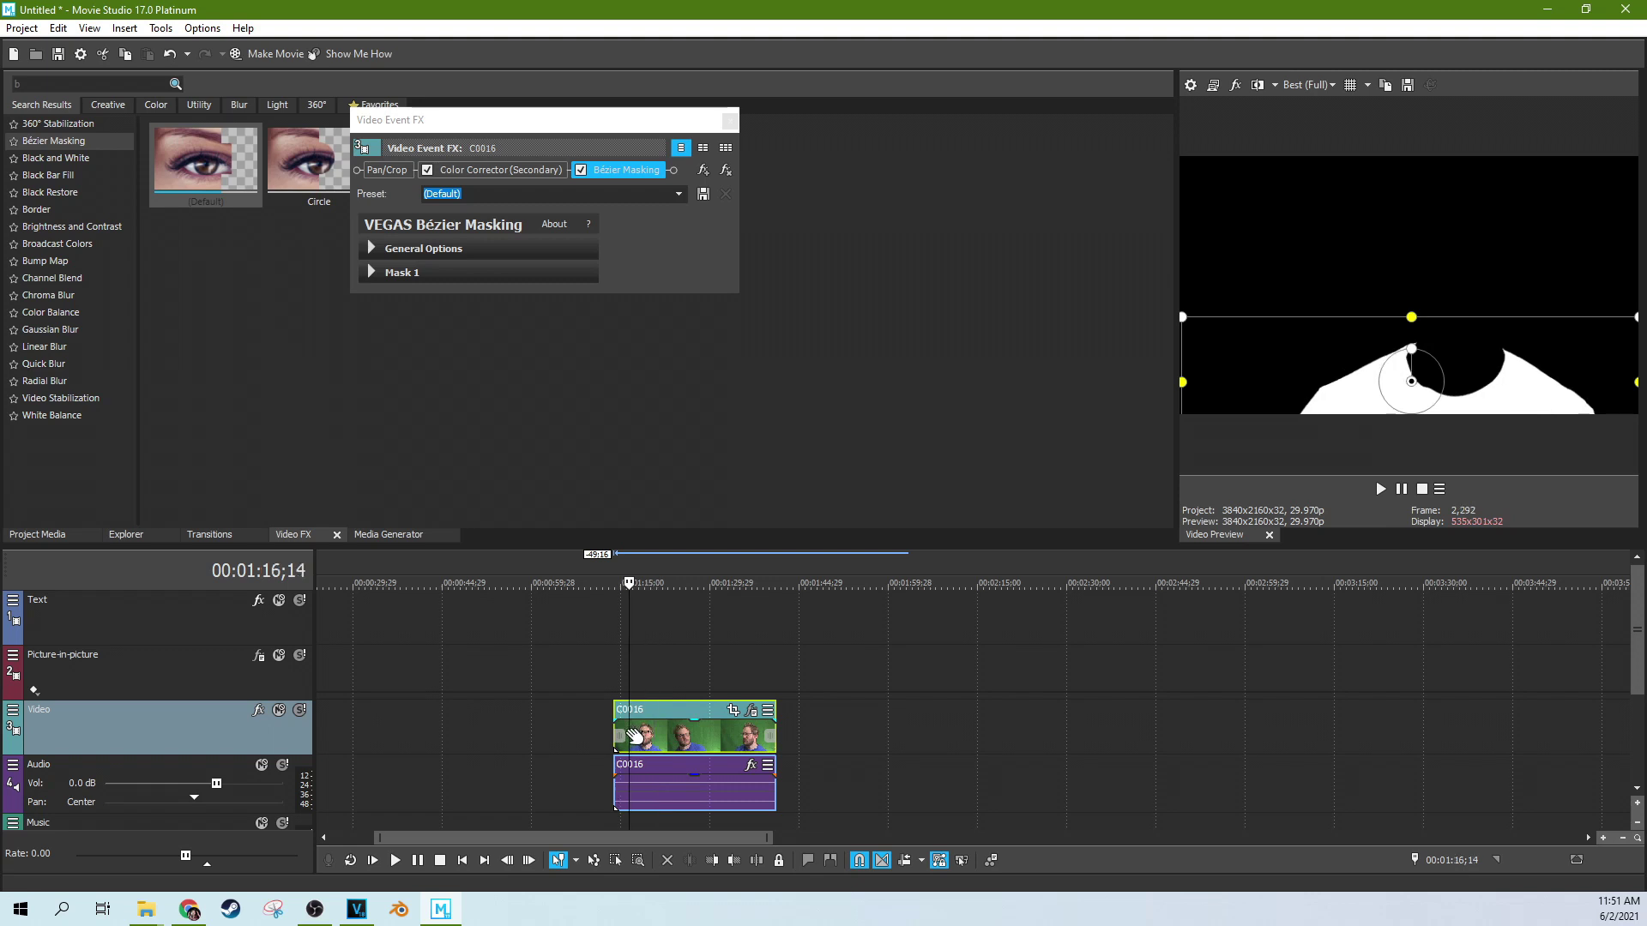
click(662, 739)
click(697, 740)
click(728, 739)
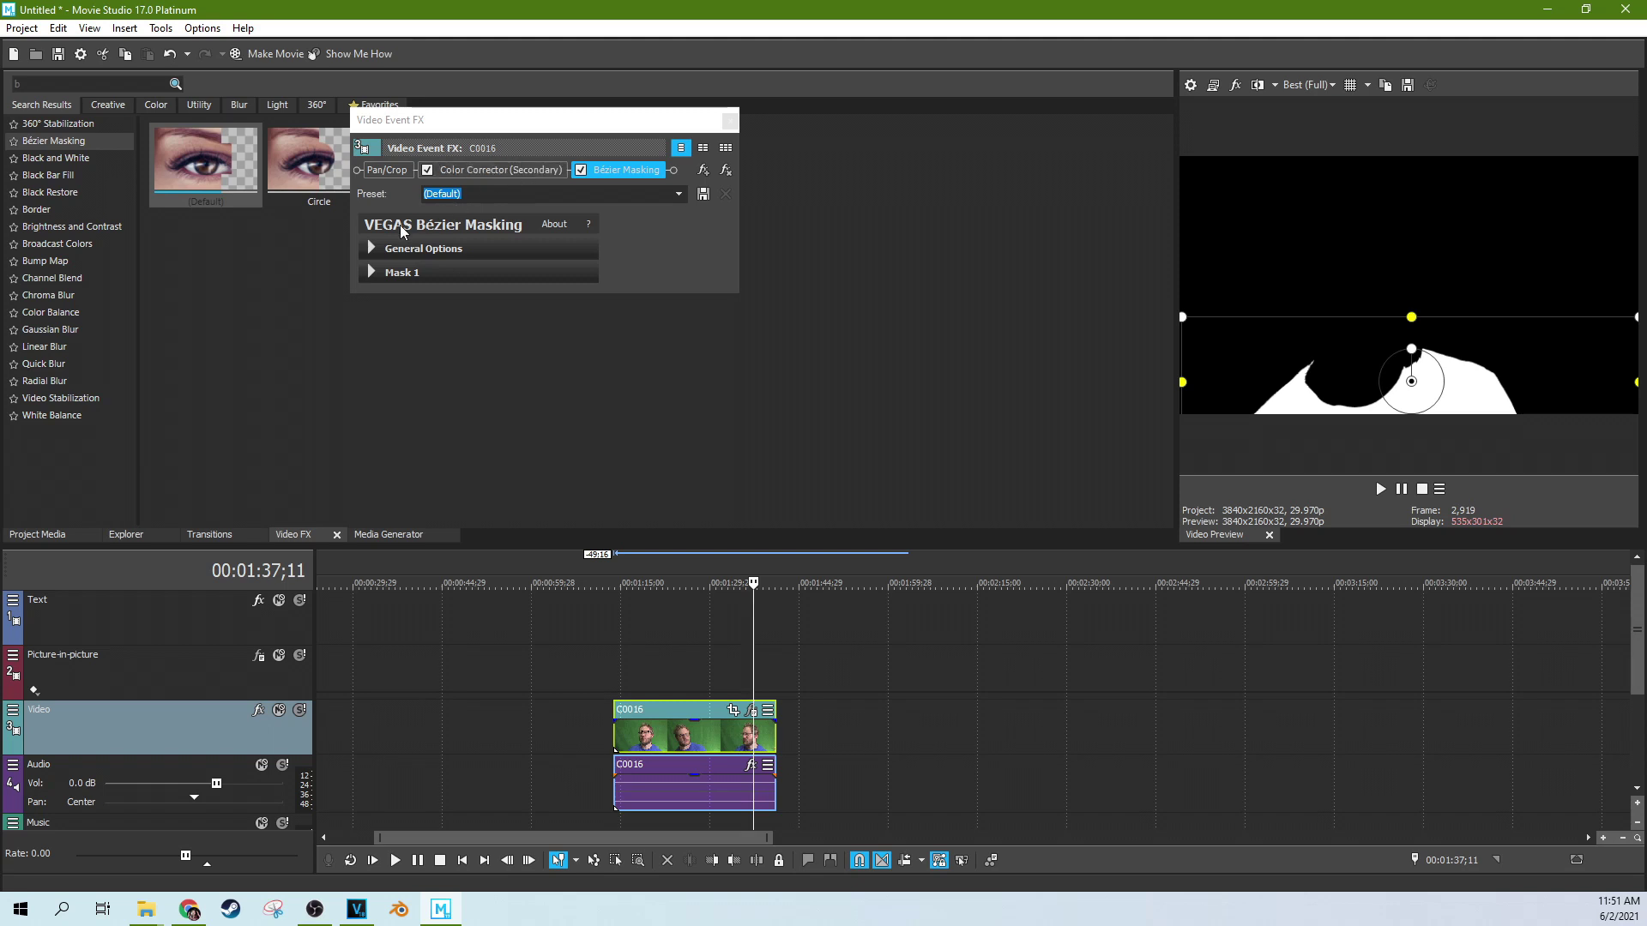
Enable Mask FX under Bézier Masking's General Options, close the effects window, and play back.
click(371, 247)
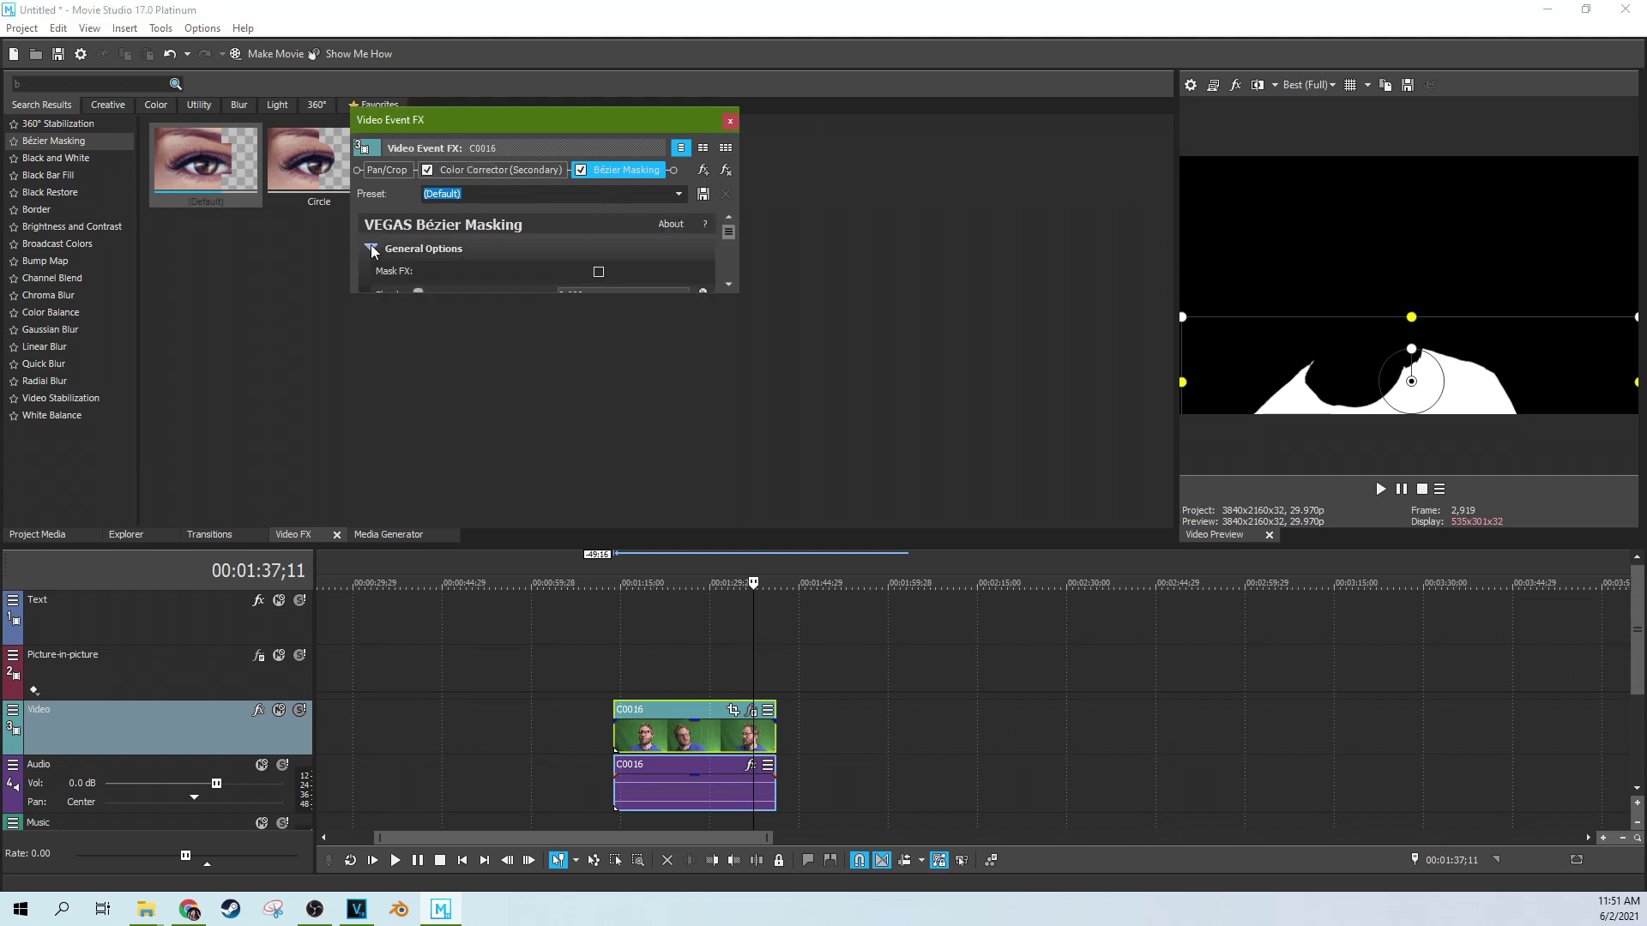
click(599, 273)
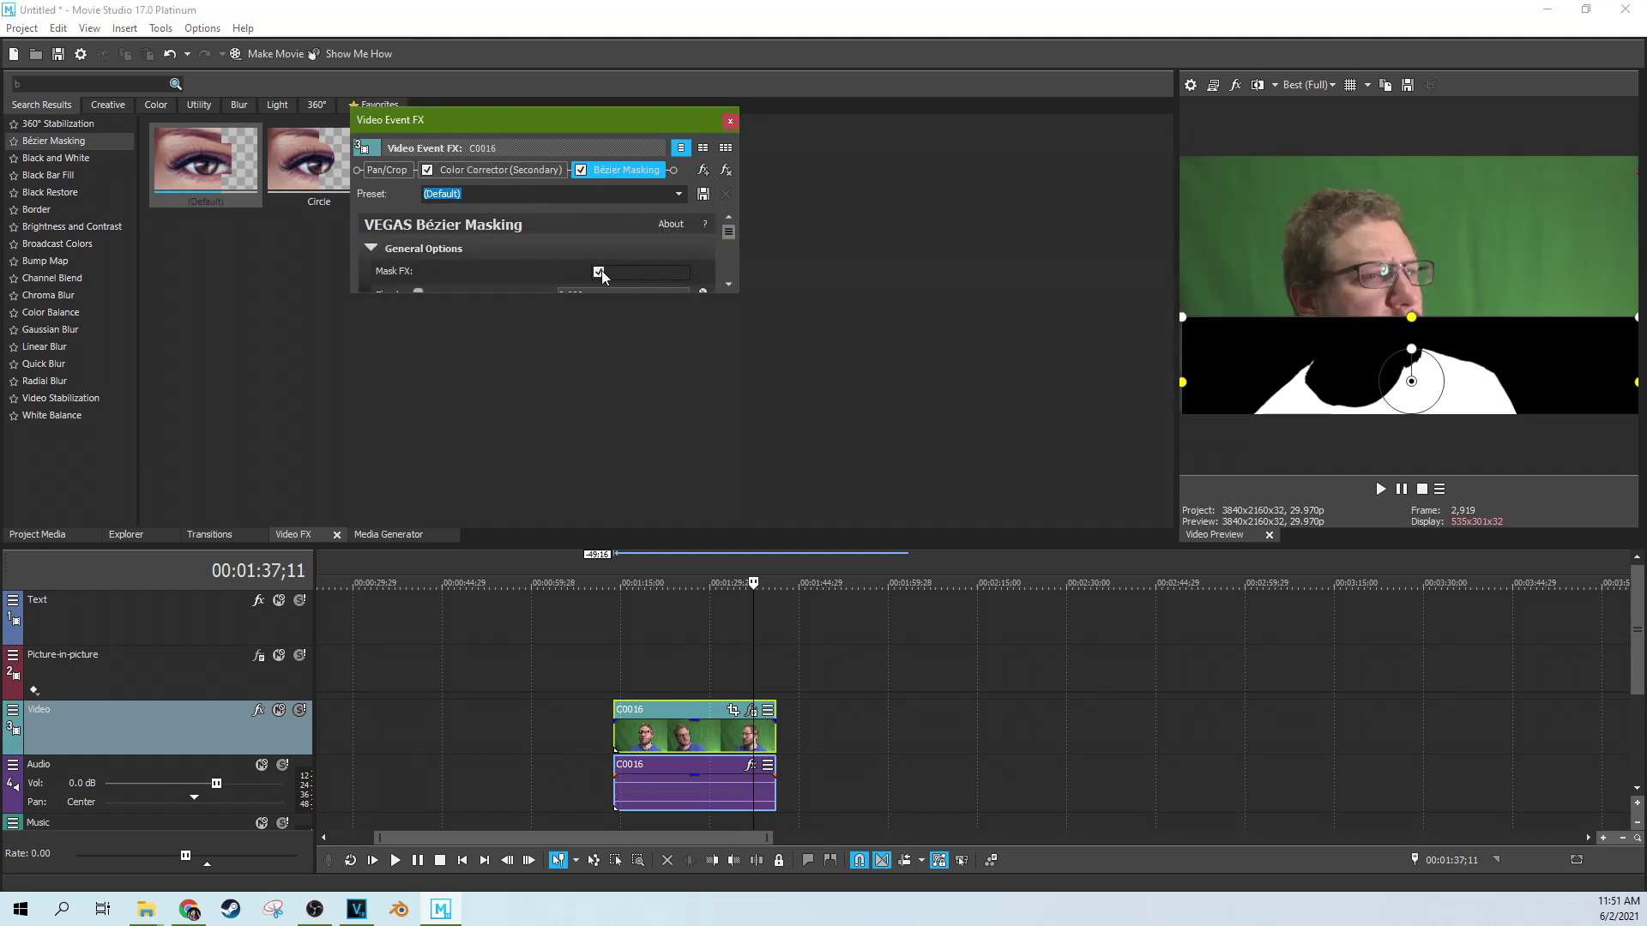
click(1184, 380)
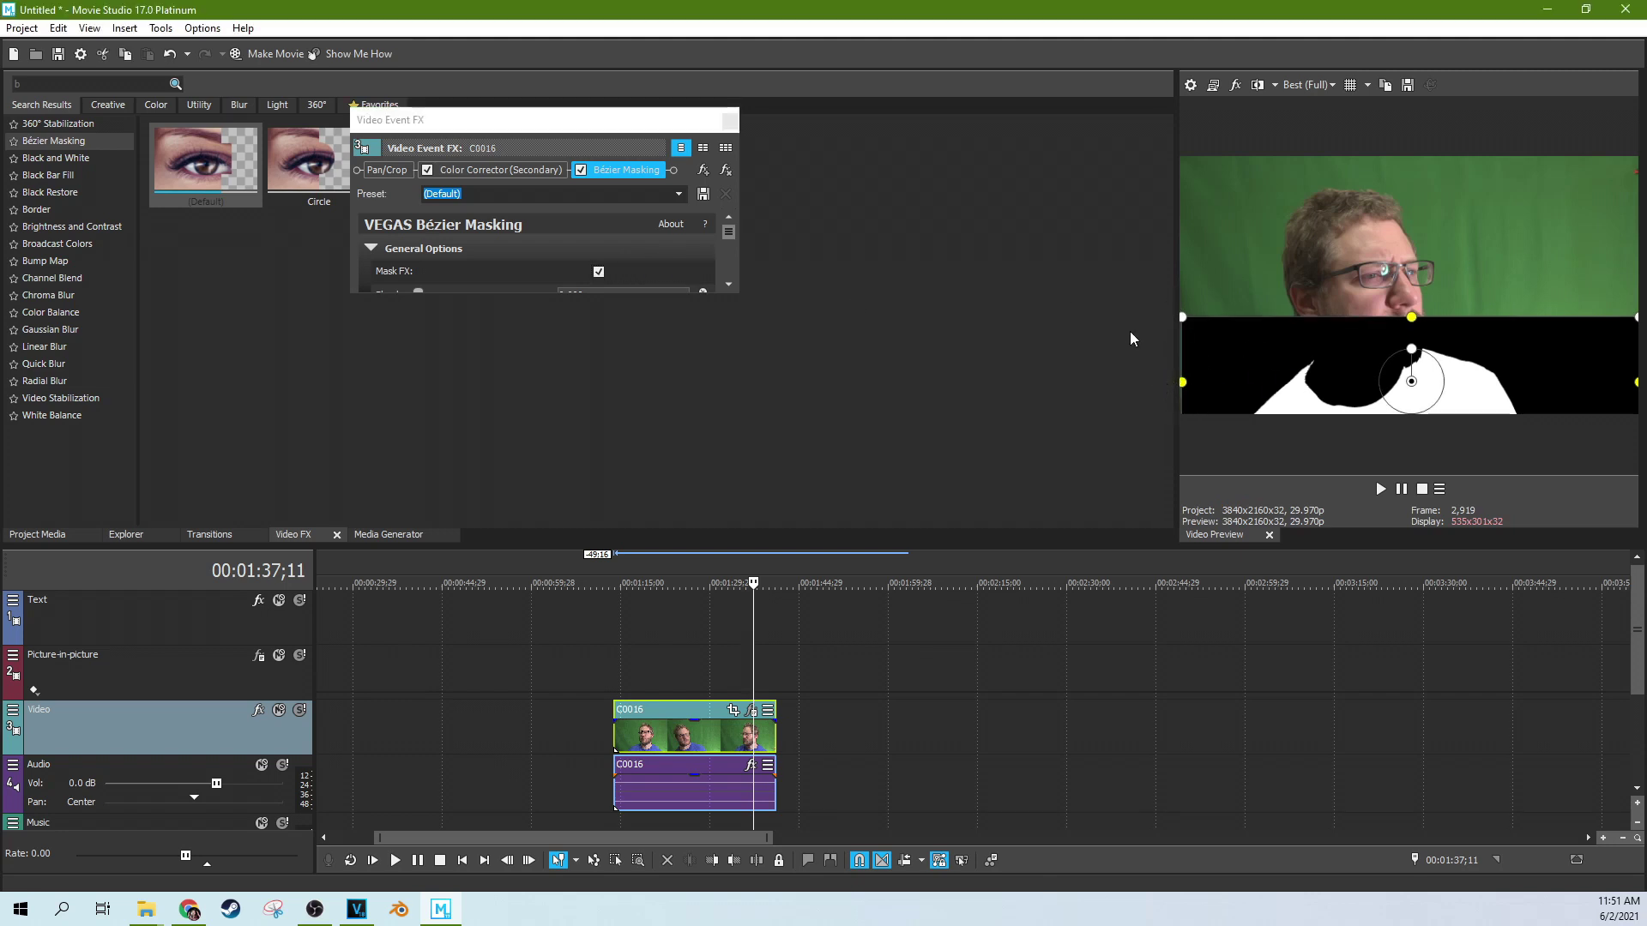
click(729, 120)
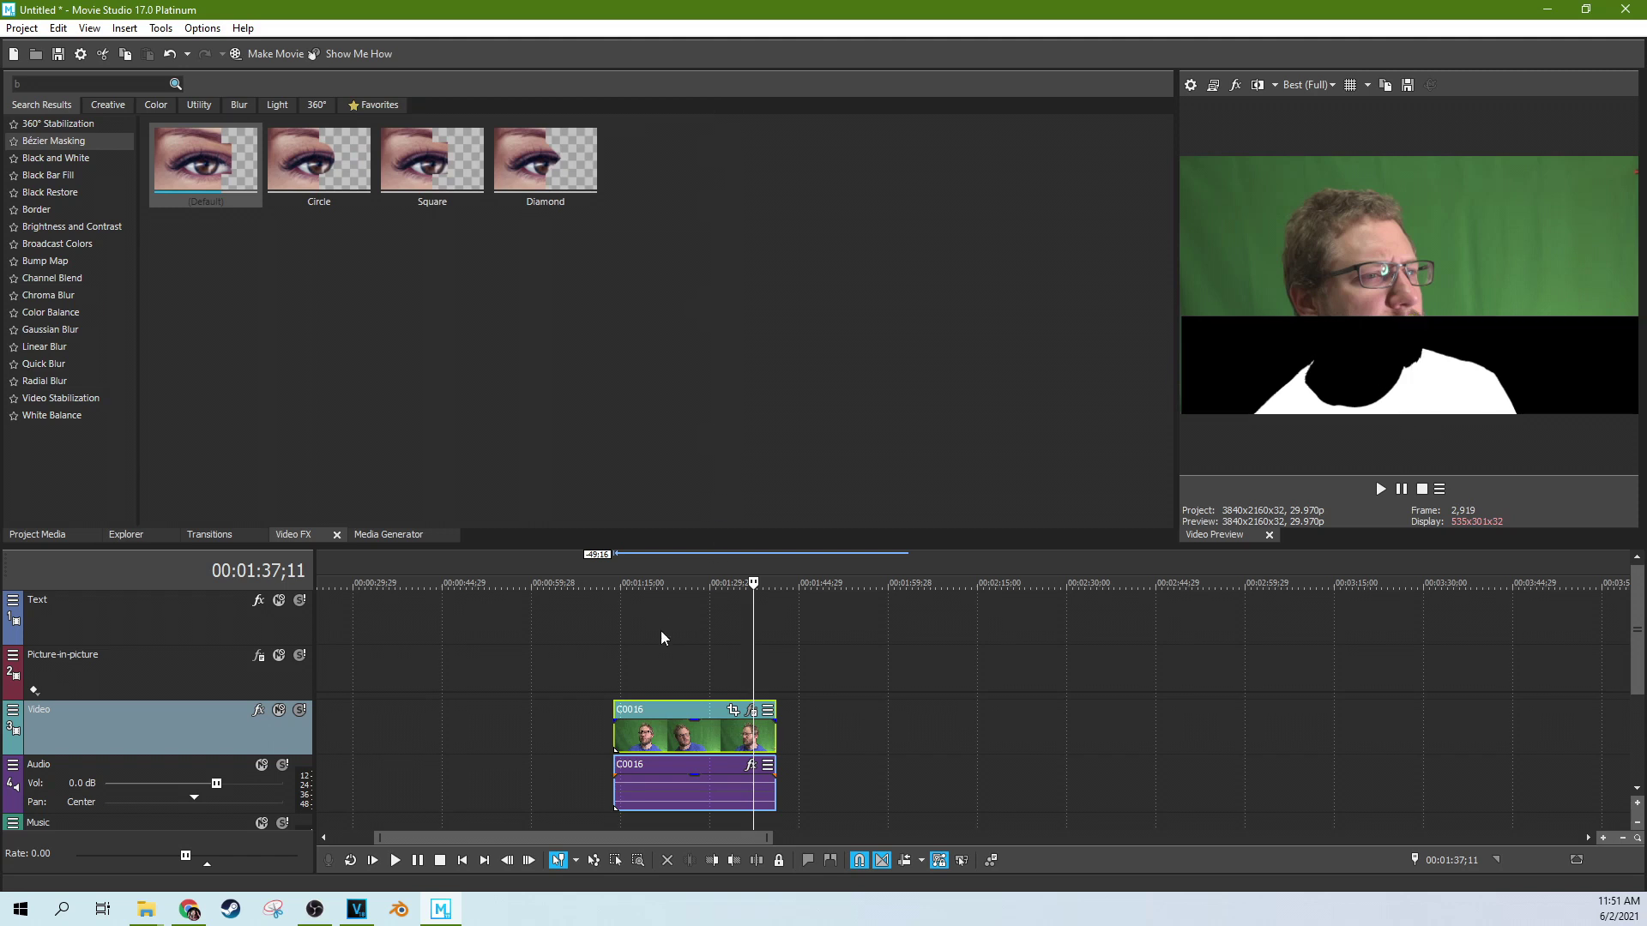
click(657, 660)
click(1381, 490)
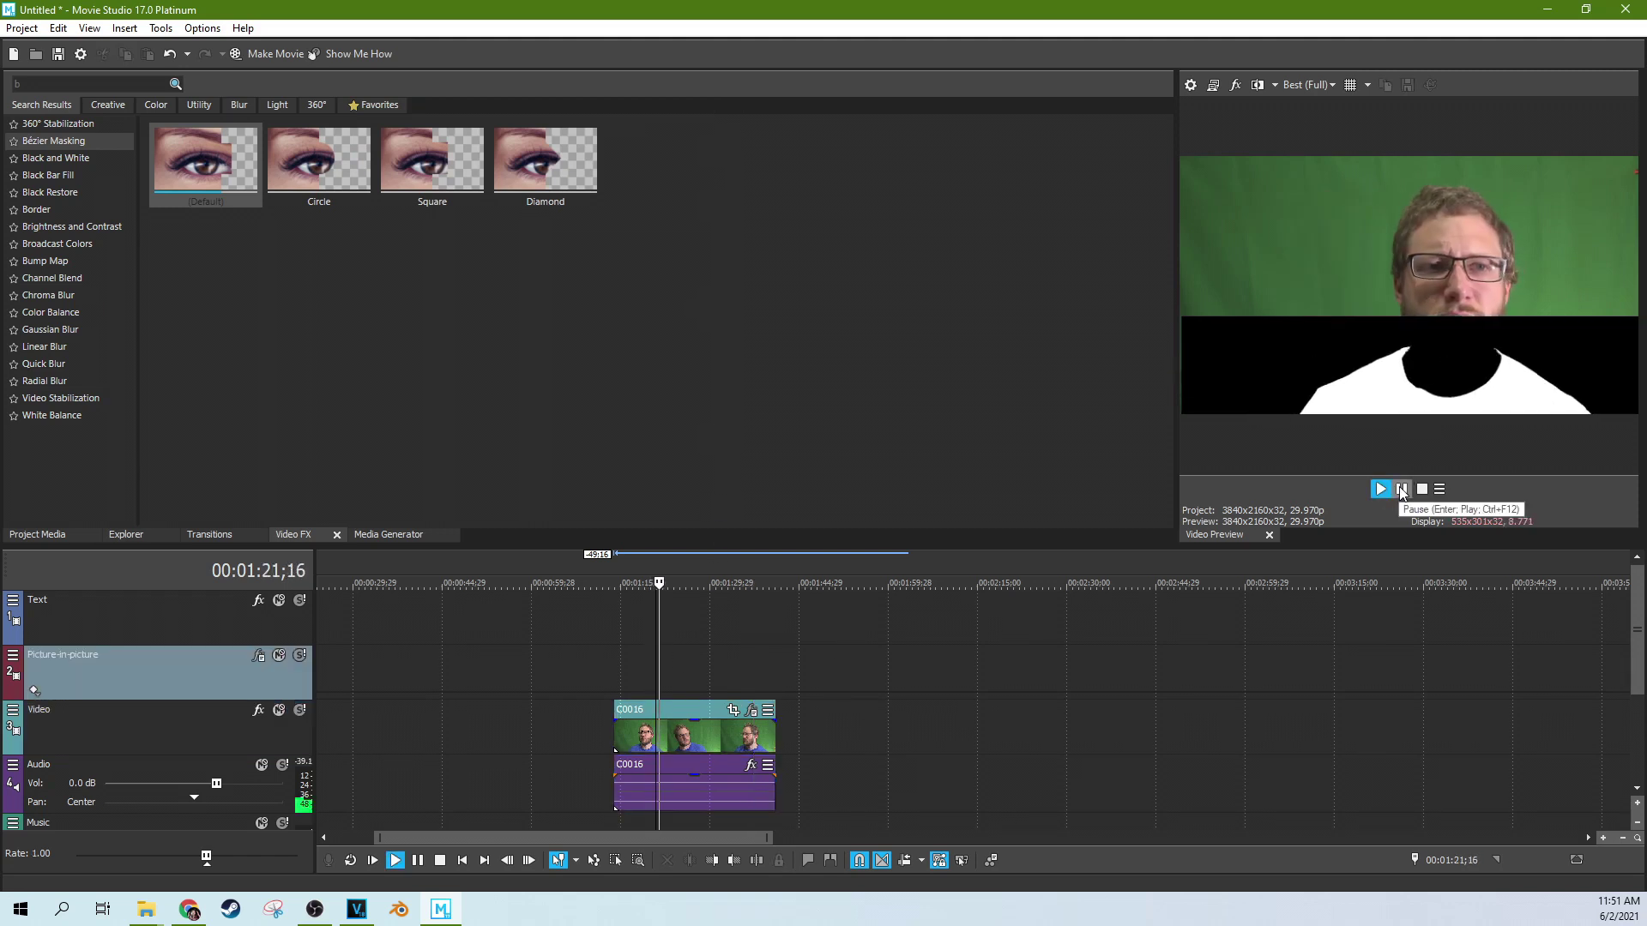
Delete the Audio track, then replay the clip from 00:01:19;19 to review it.
click(182, 766)
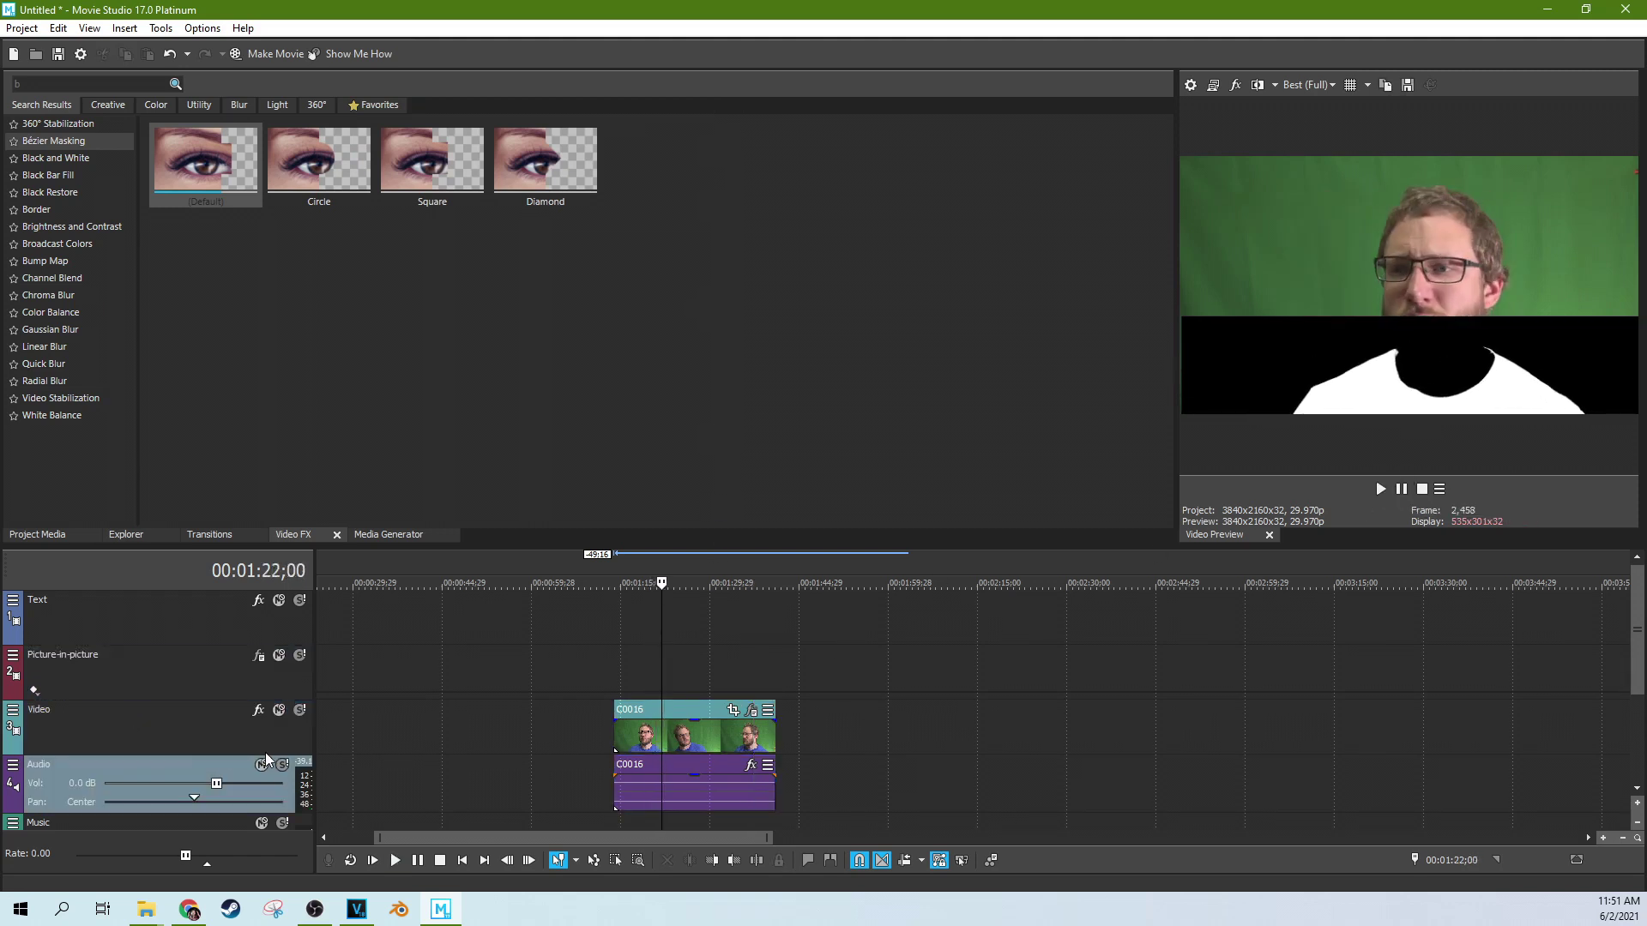
key(Delete)
click(856, 504)
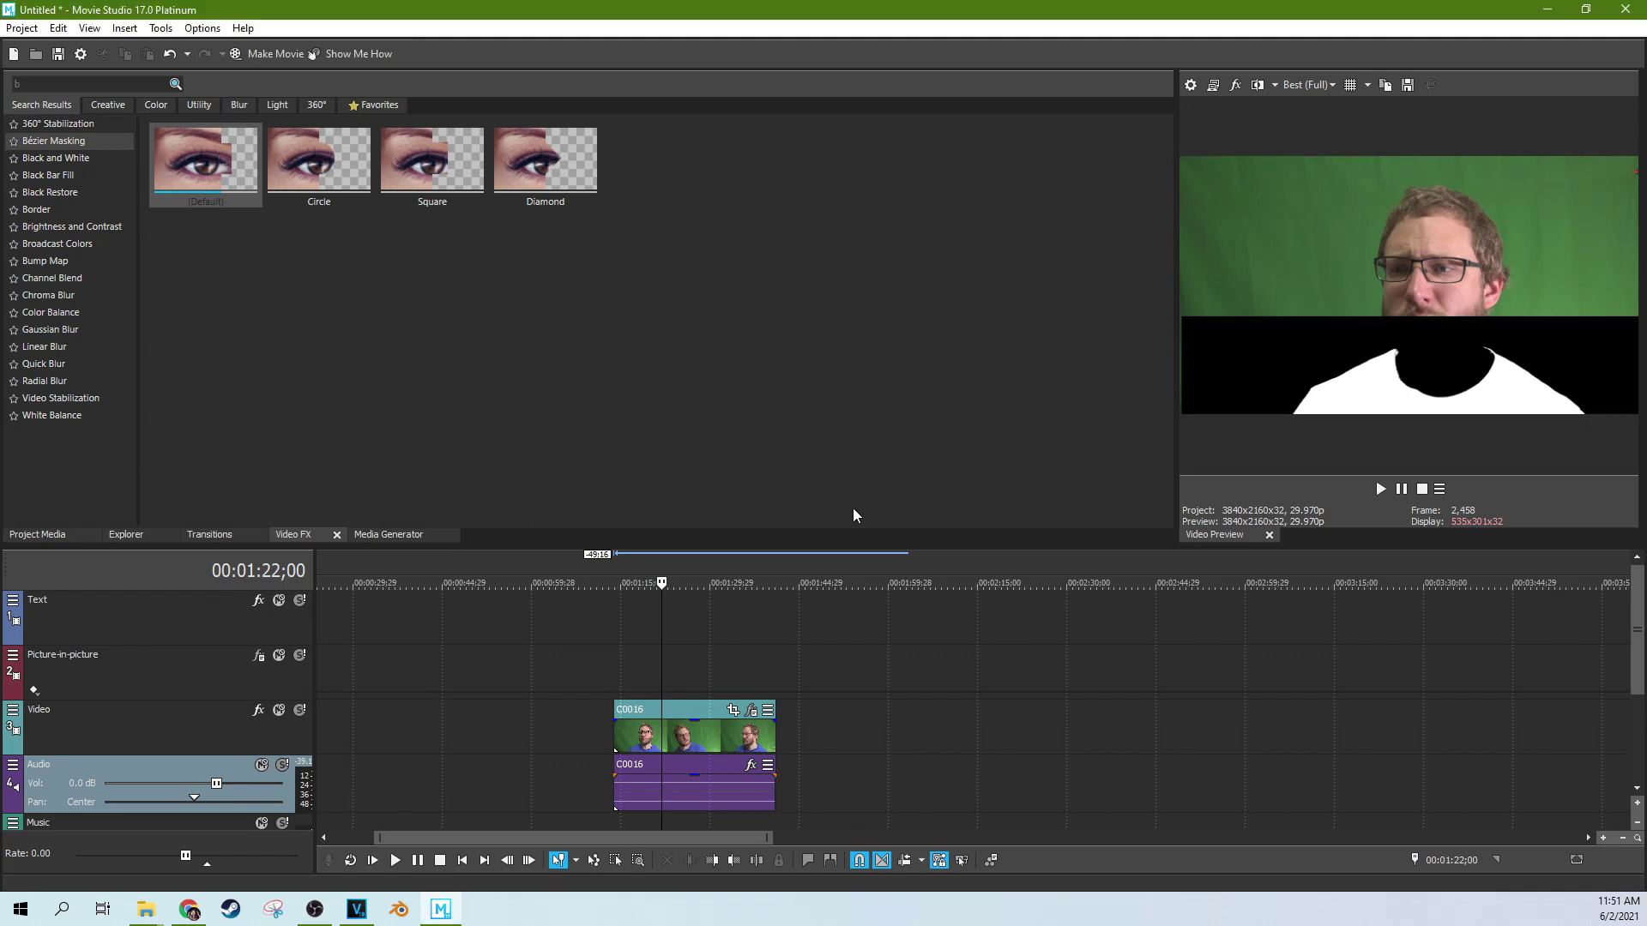
click(646, 697)
click(1380, 489)
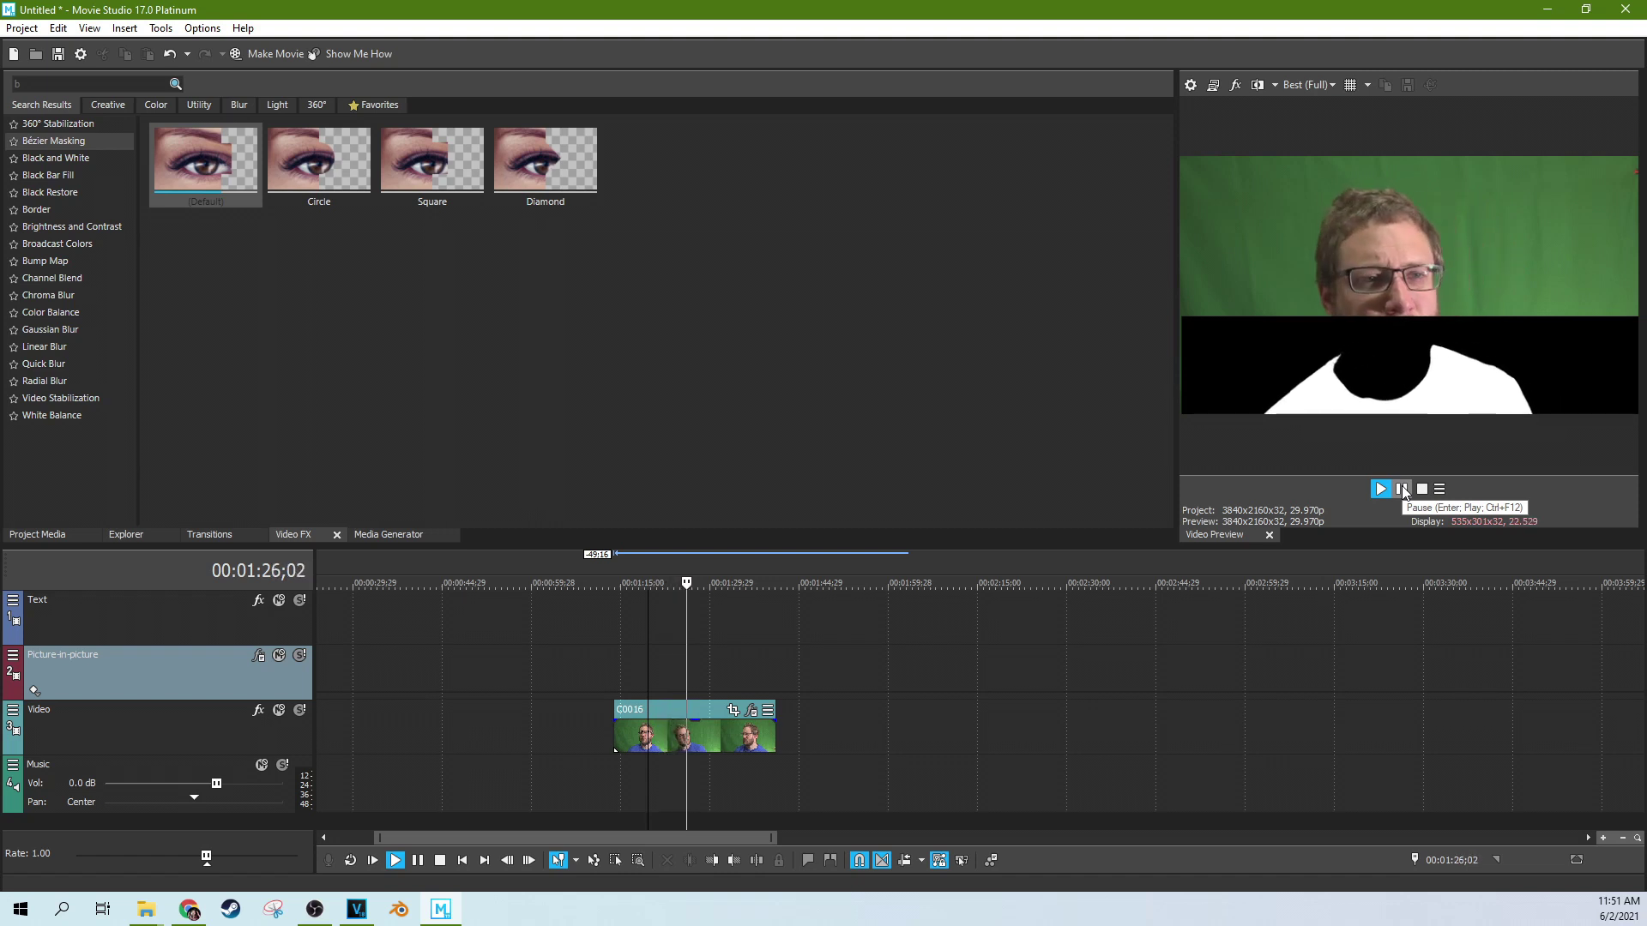
click(1402, 489)
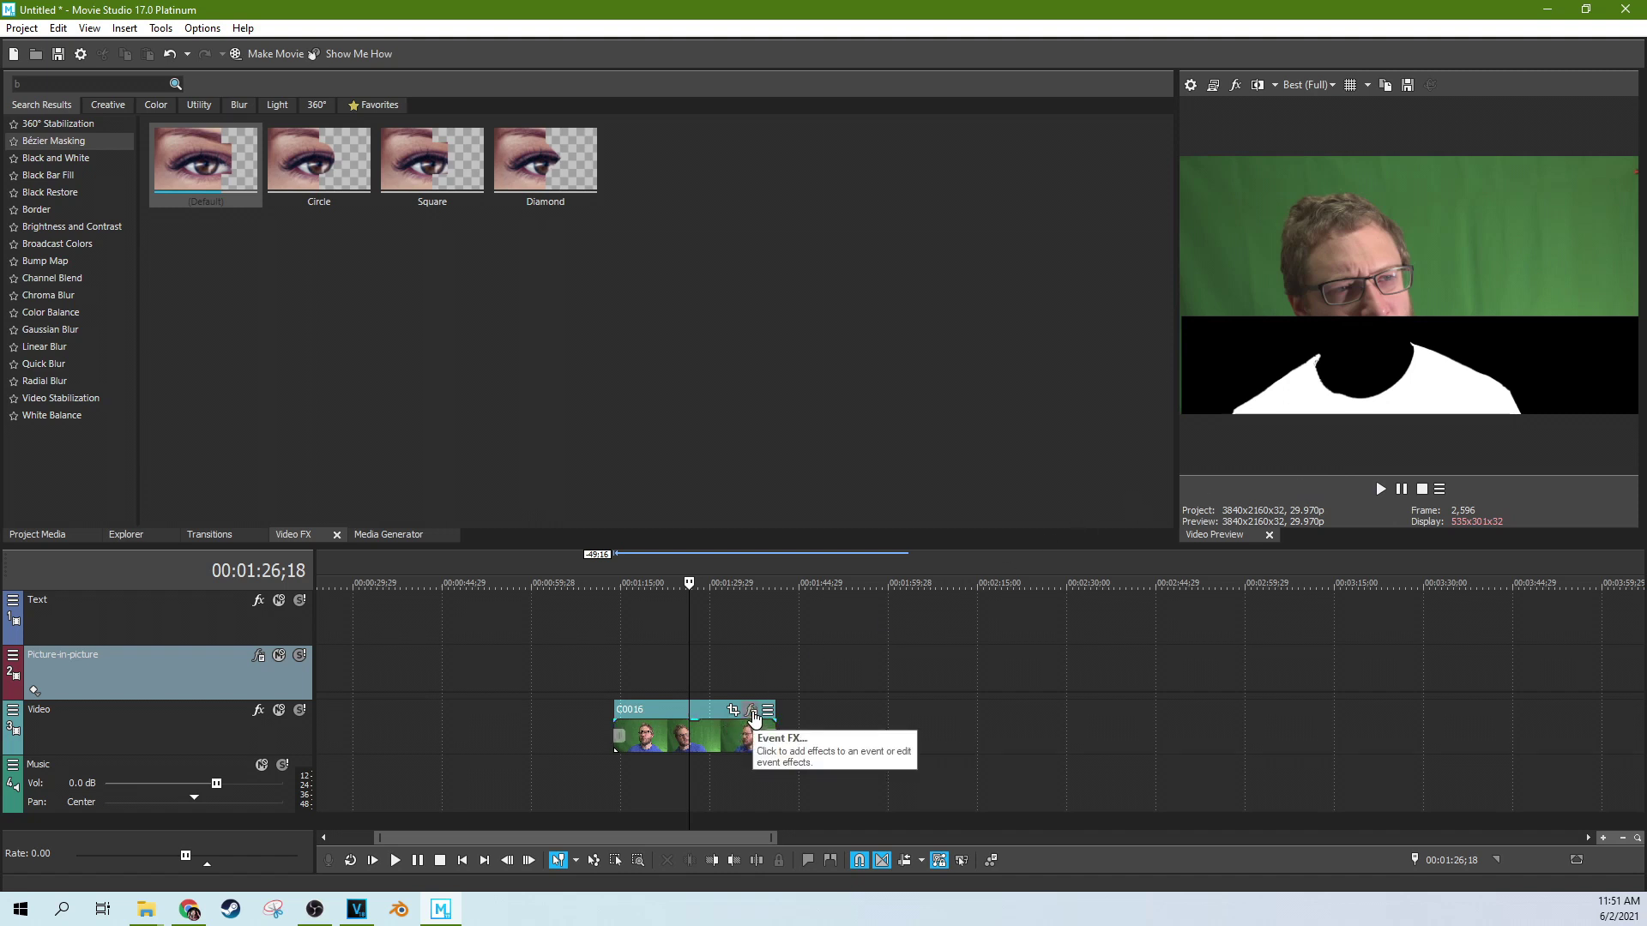
Reopen C0016's Color Corrector (Secondary) settings, set Offset to -0.200, and turn off Show mask.
click(753, 717)
drag(617, 294, 612, 611)
click(525, 169)
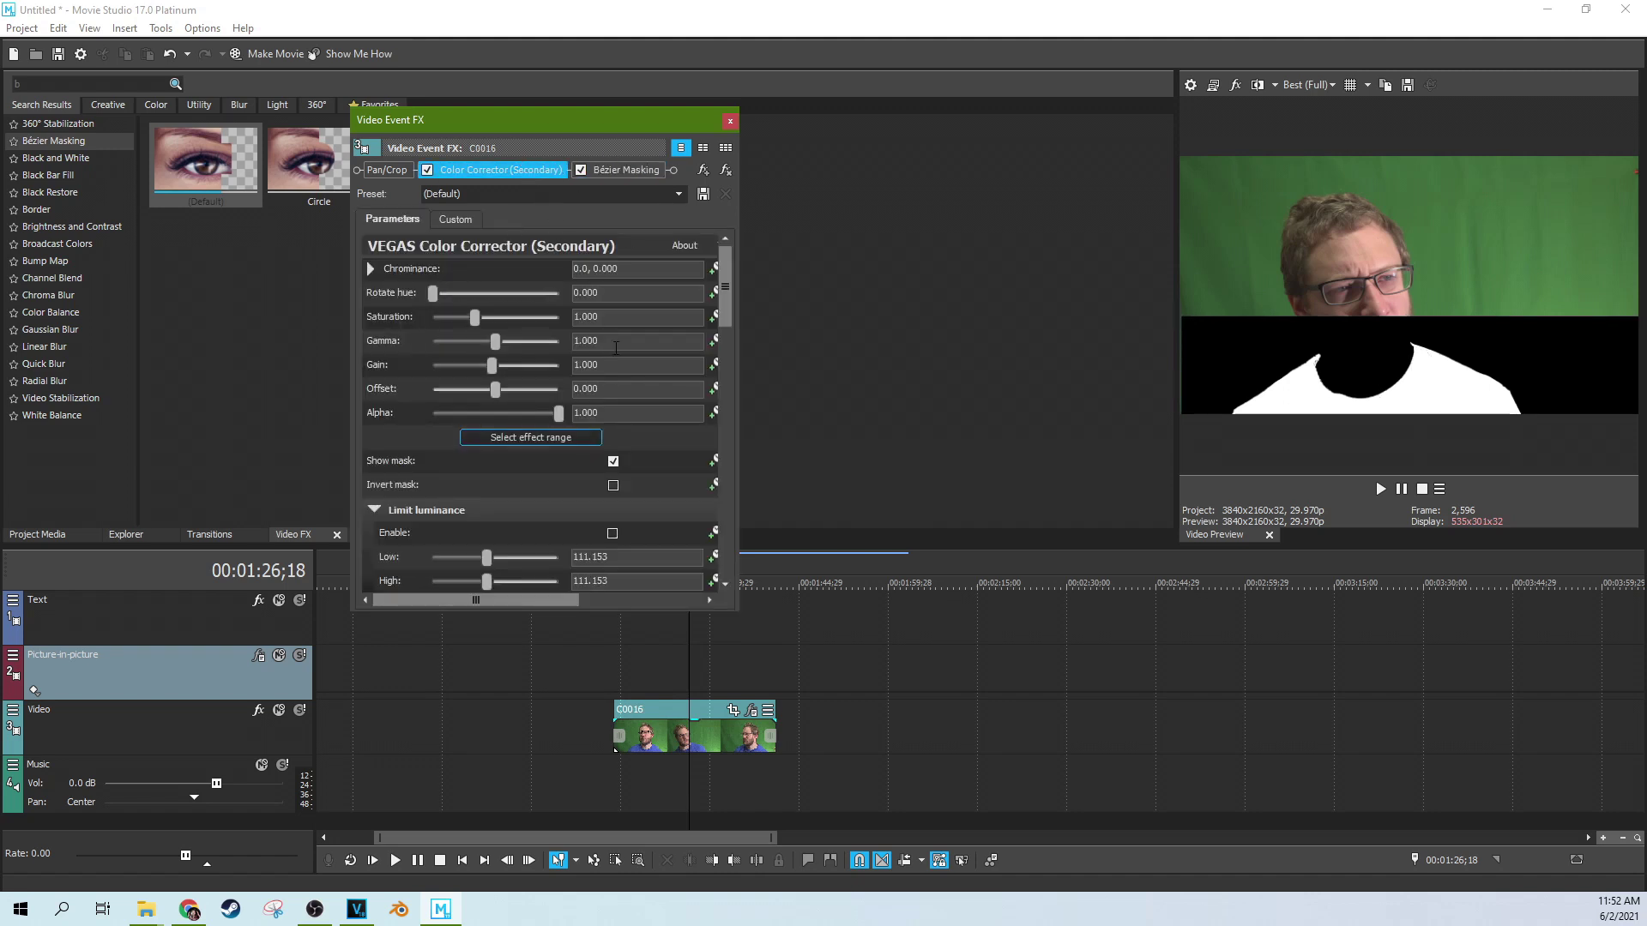
scroll(624, 392, down, 2)
mouse_move(733, 315)
mouse_down()
mouse_move(726, 474)
mouse_move(739, 302)
mouse_up()
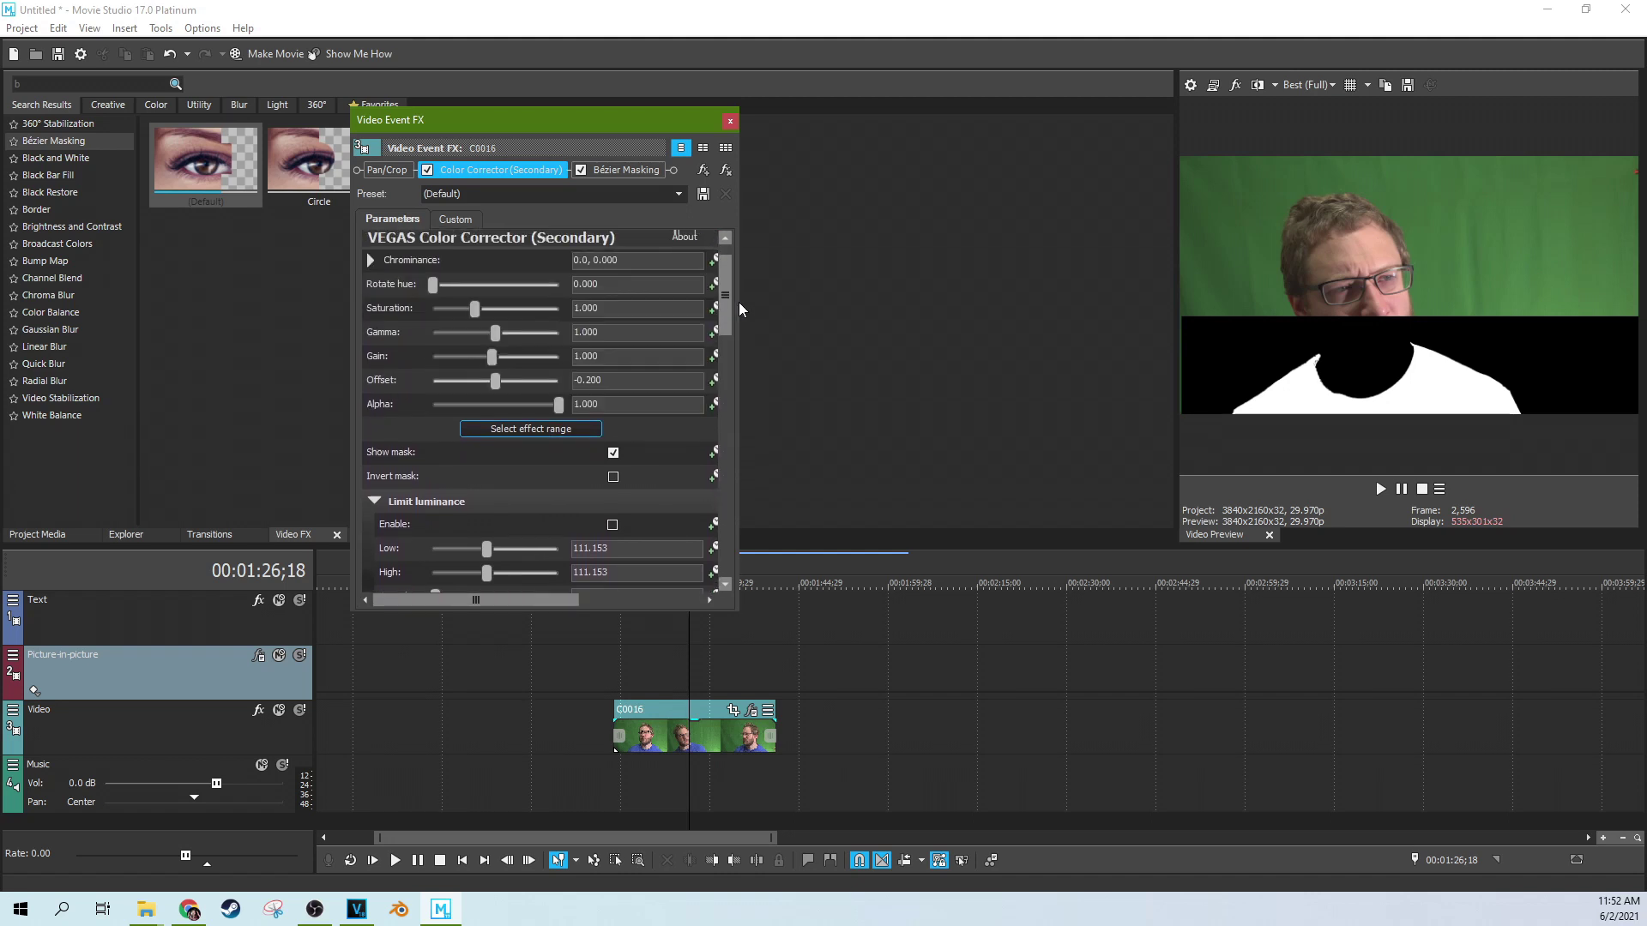
click(613, 460)
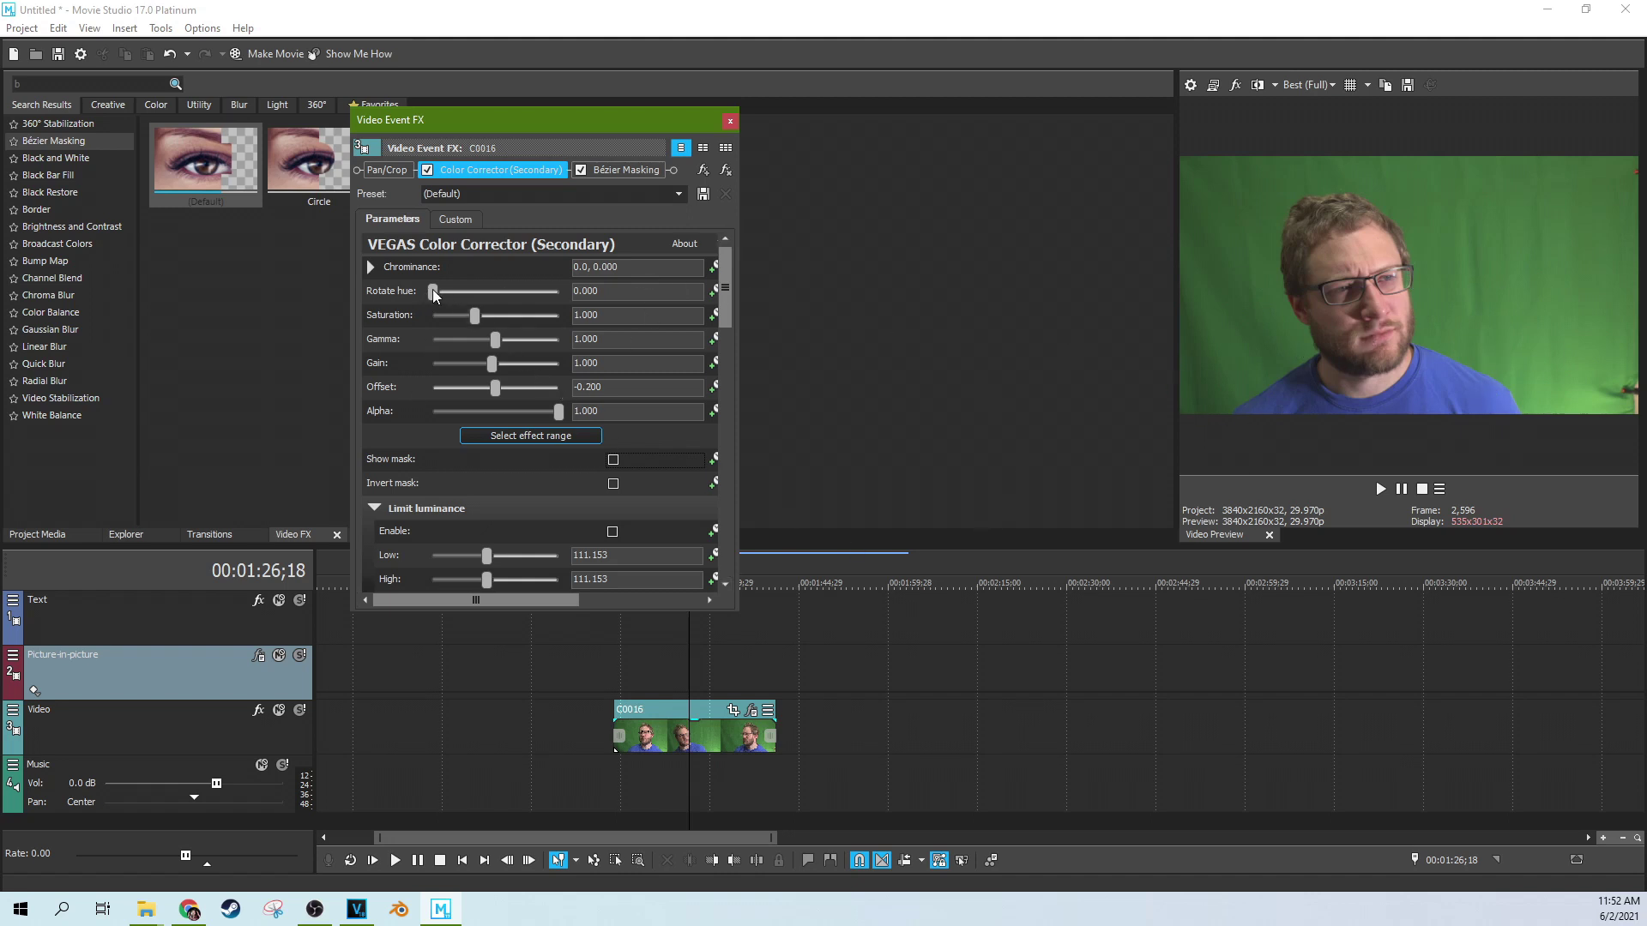
Recolour the shirt purple: saturation 0.265, gain 1.000, new offset, hue rotated to 242.449.
drag(433, 290, 491, 296)
double_click(490, 297)
drag(476, 317, 505, 300)
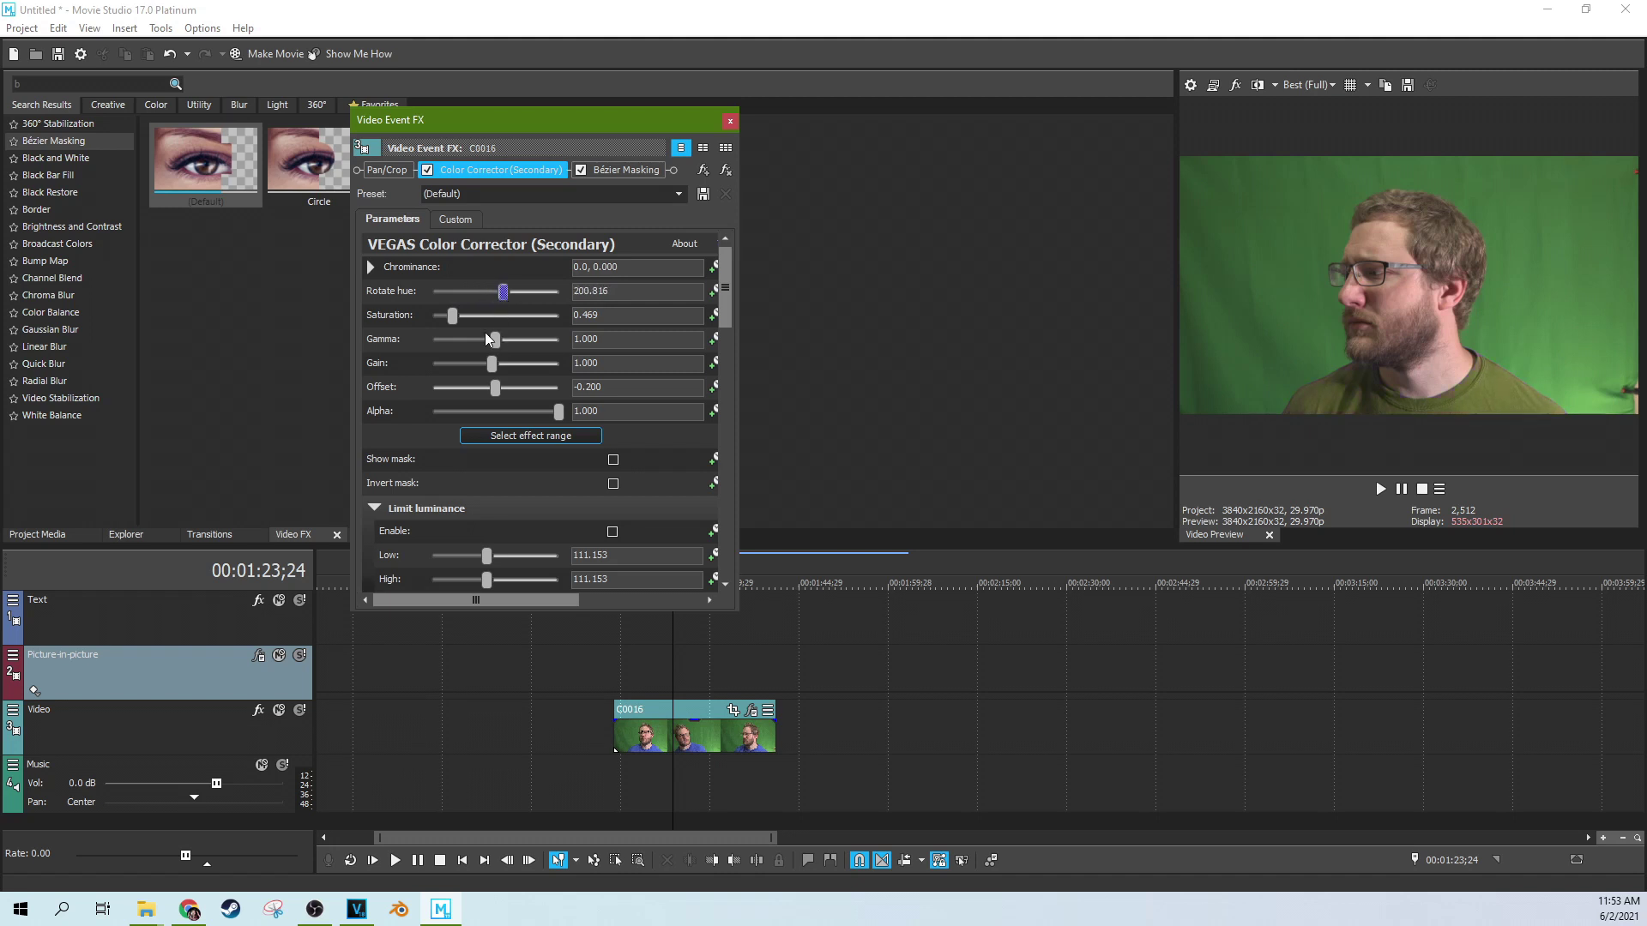
mouse_move(493, 362)
mouse_down()
mouse_move(556, 363)
mouse_move(482, 366)
mouse_up()
double_click(485, 363)
drag(496, 395, 521, 415)
mouse_move(502, 297)
mouse_down()
mouse_move(518, 302)
mouse_move(476, 300)
mouse_up()
click(730, 121)
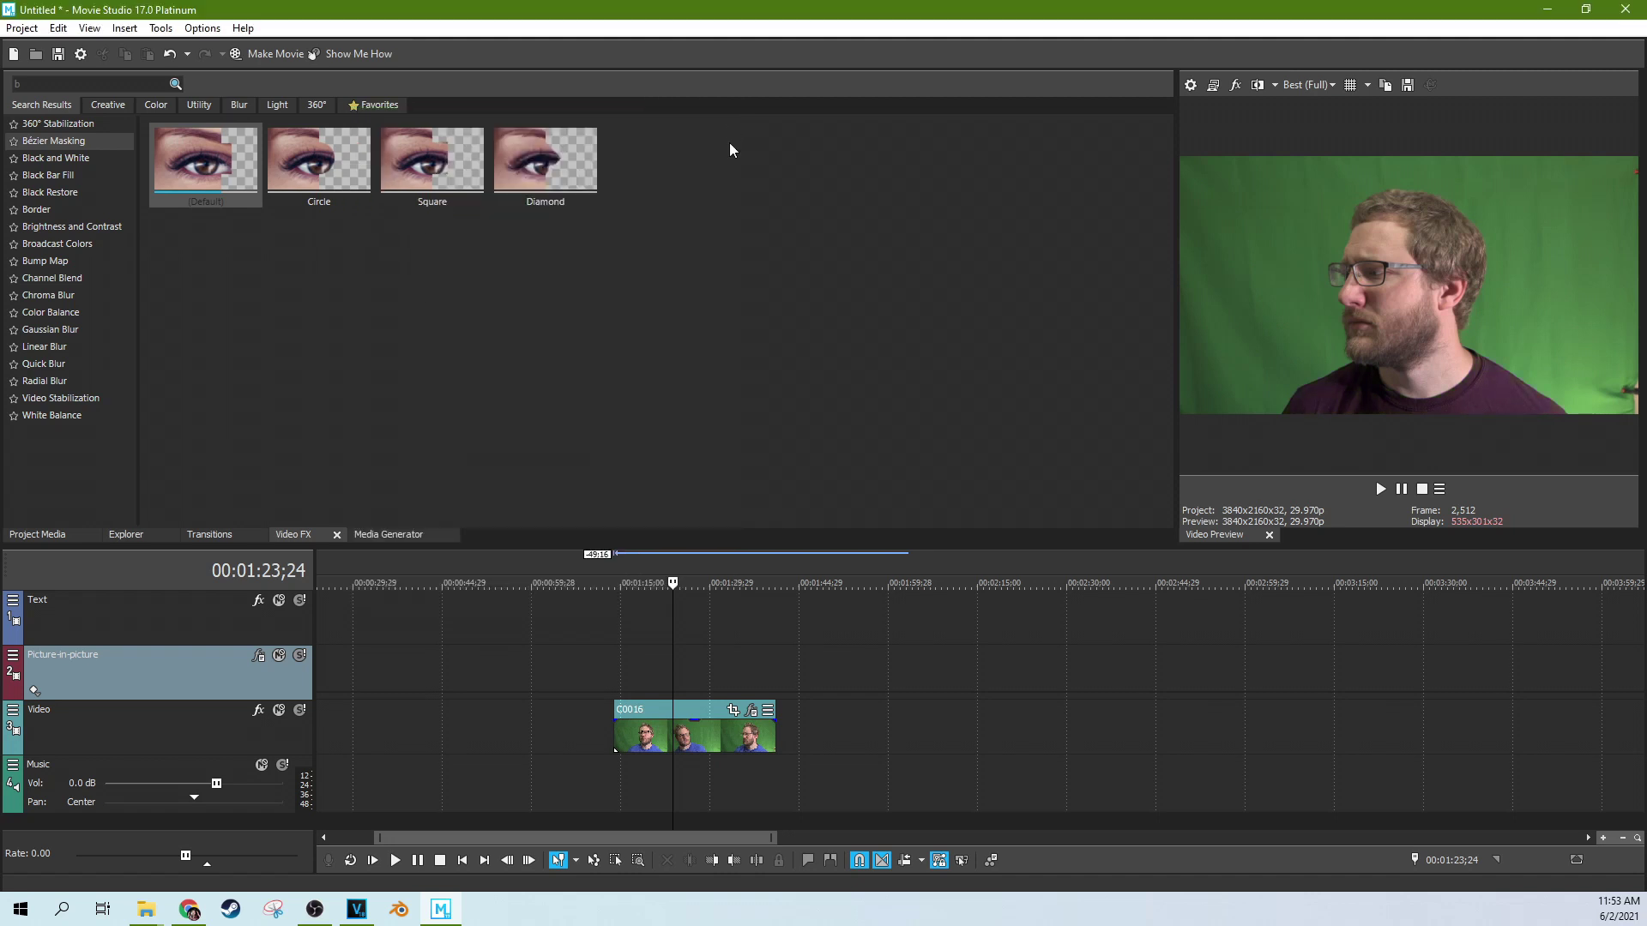